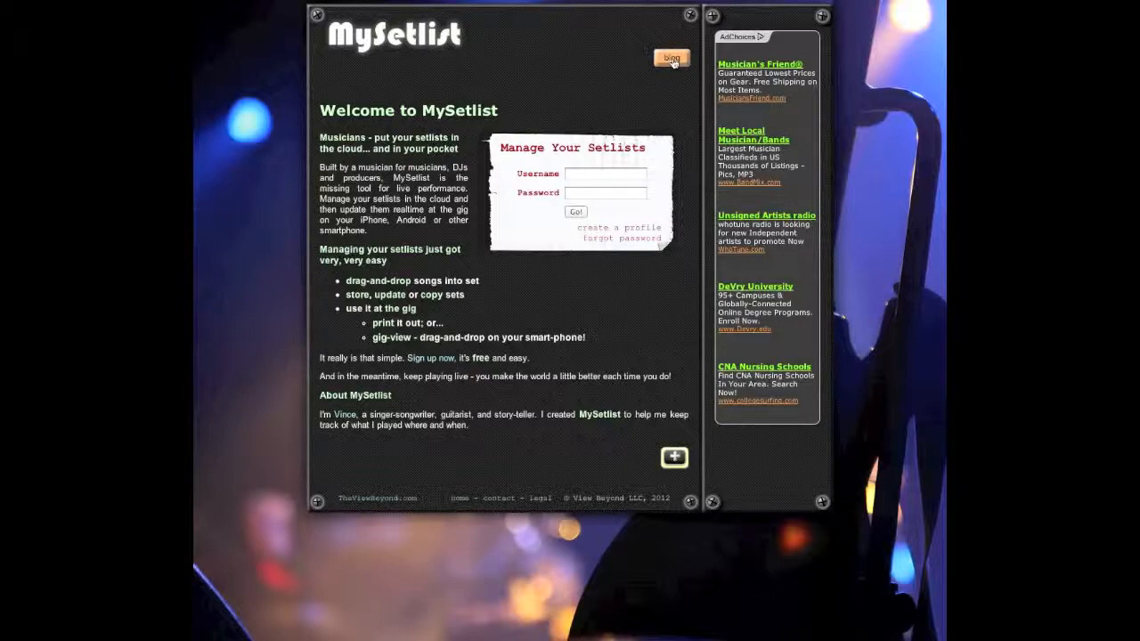
Step: Browse the MySetlist blog posts down and back up, then return to the home page
{"action": "left_click", "coordinate": [673, 58]}
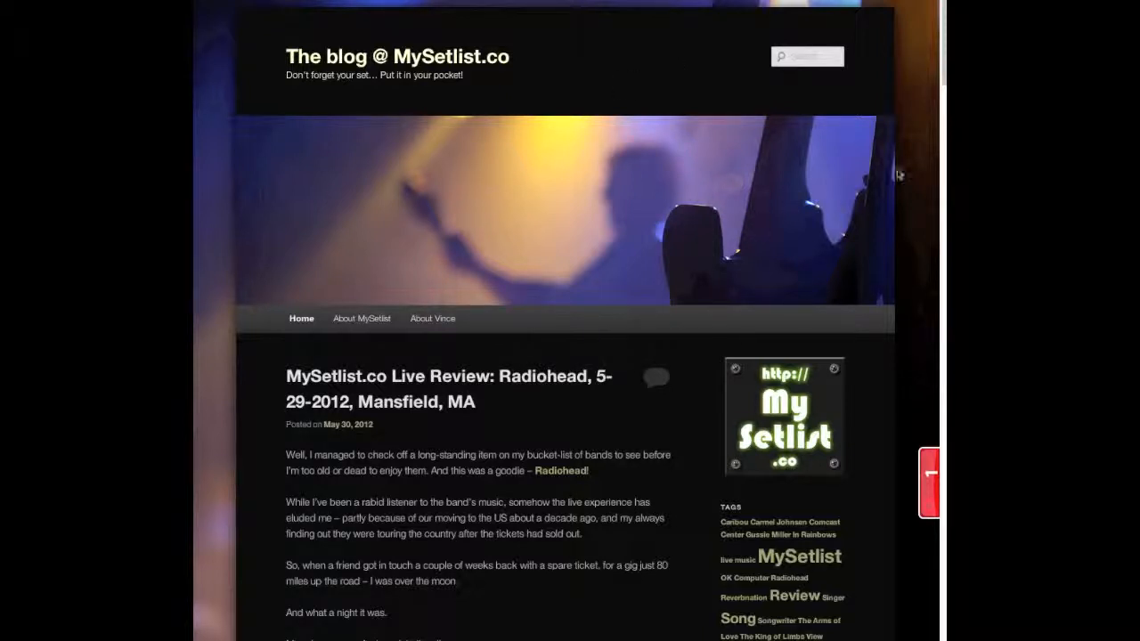
{"action": "scroll", "coordinate": [906, 173], "scroll_direction": "down", "scroll_amount": 3}
{"action": "scroll", "coordinate": [906, 173], "scroll_direction": "down", "scroll_amount": 10}
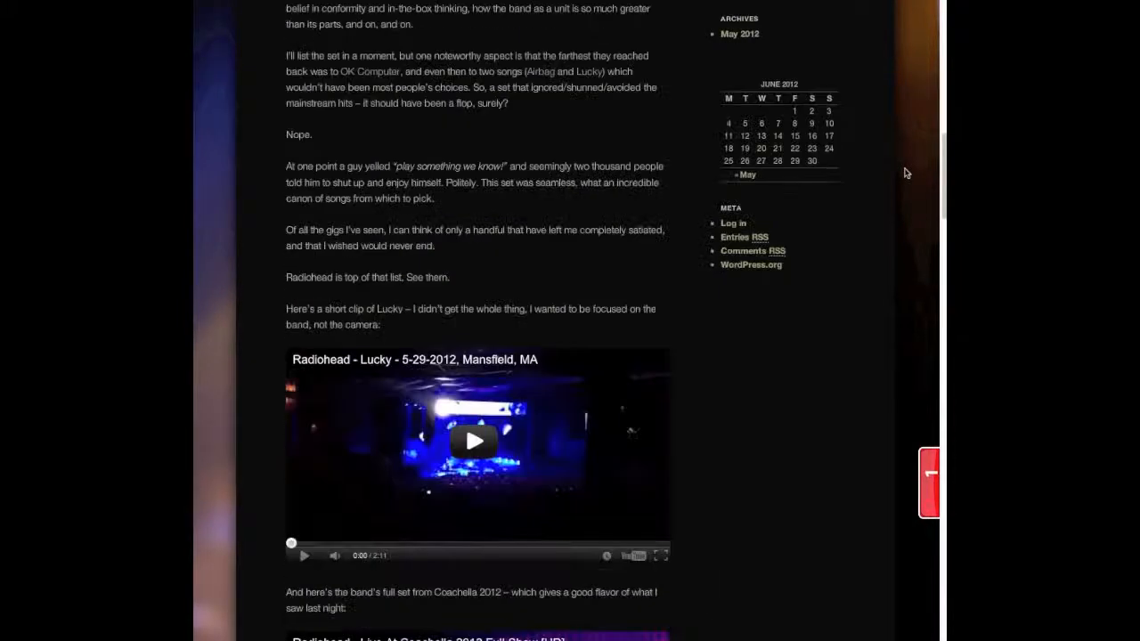
{"action": "scroll", "coordinate": [906, 173], "scroll_direction": "down", "scroll_amount": 10}
{"action": "scroll", "coordinate": [903, 173], "scroll_direction": "up", "scroll_amount": 2}
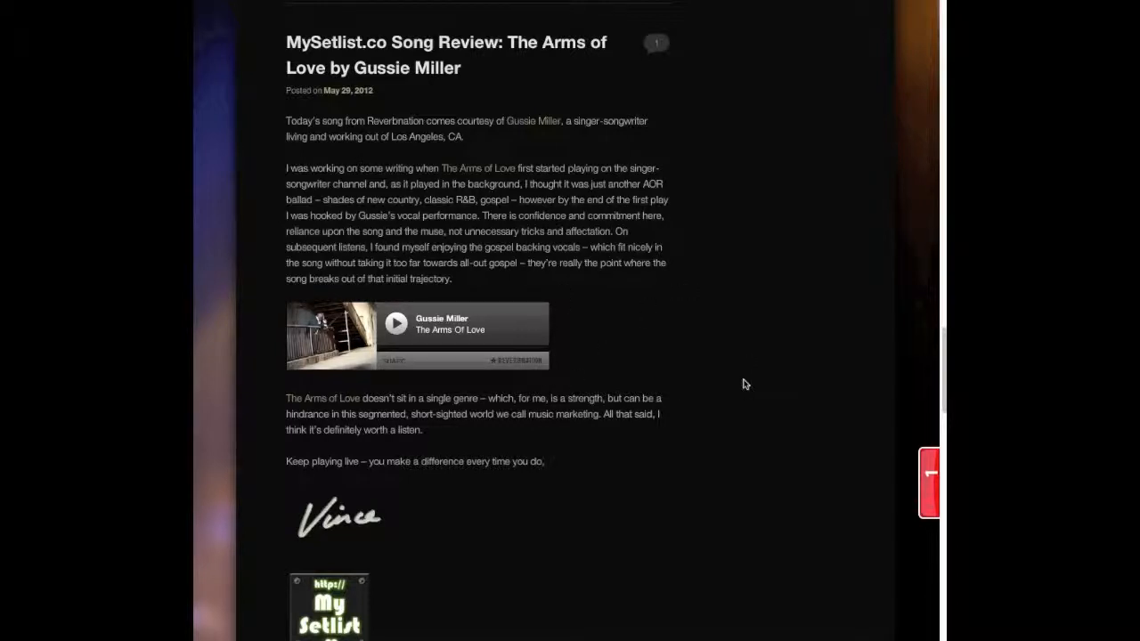
{"action": "scroll", "coordinate": [798, 409], "scroll_direction": "up", "scroll_amount": 10}
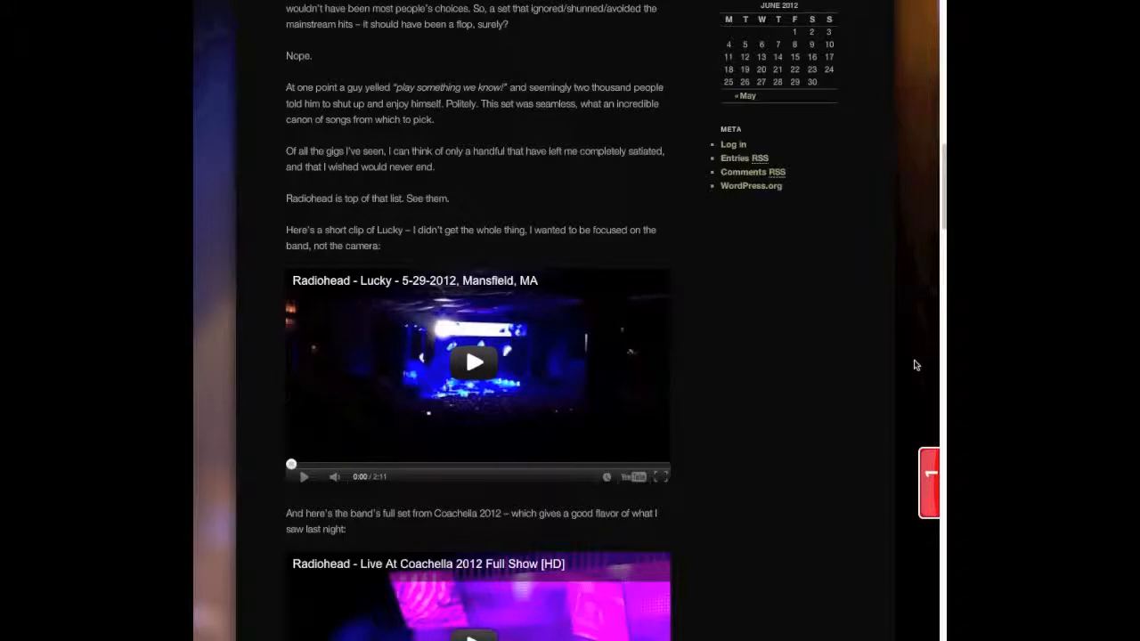
{"action": "scroll", "coordinate": [916, 365], "scroll_direction": "up", "scroll_amount": 10}
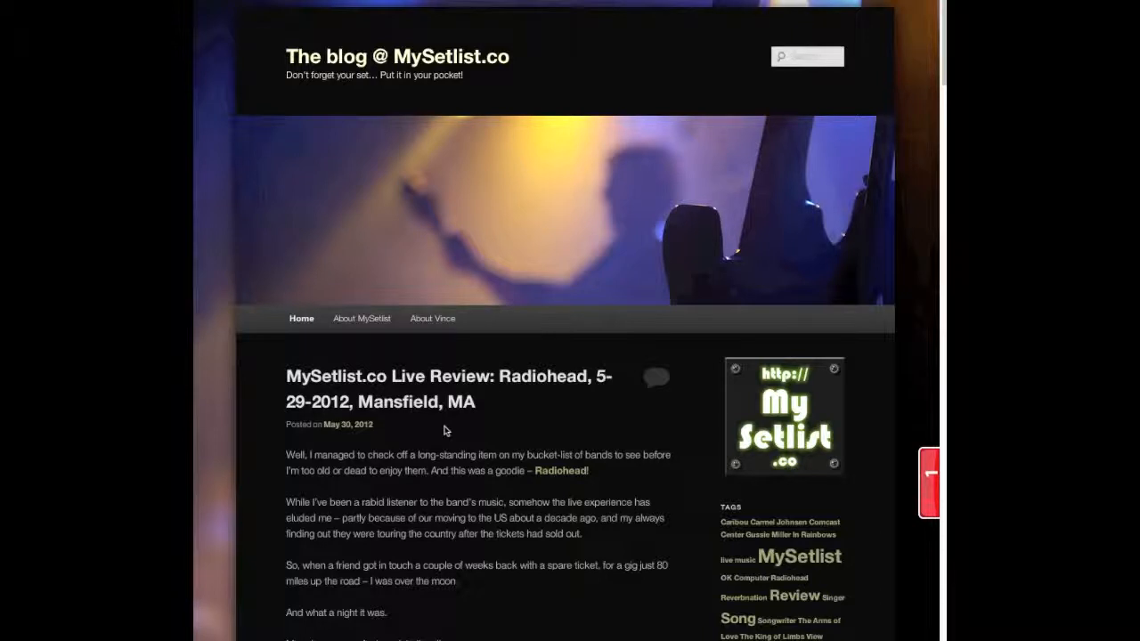
{"action": "left_click", "coordinate": [809, 406]}
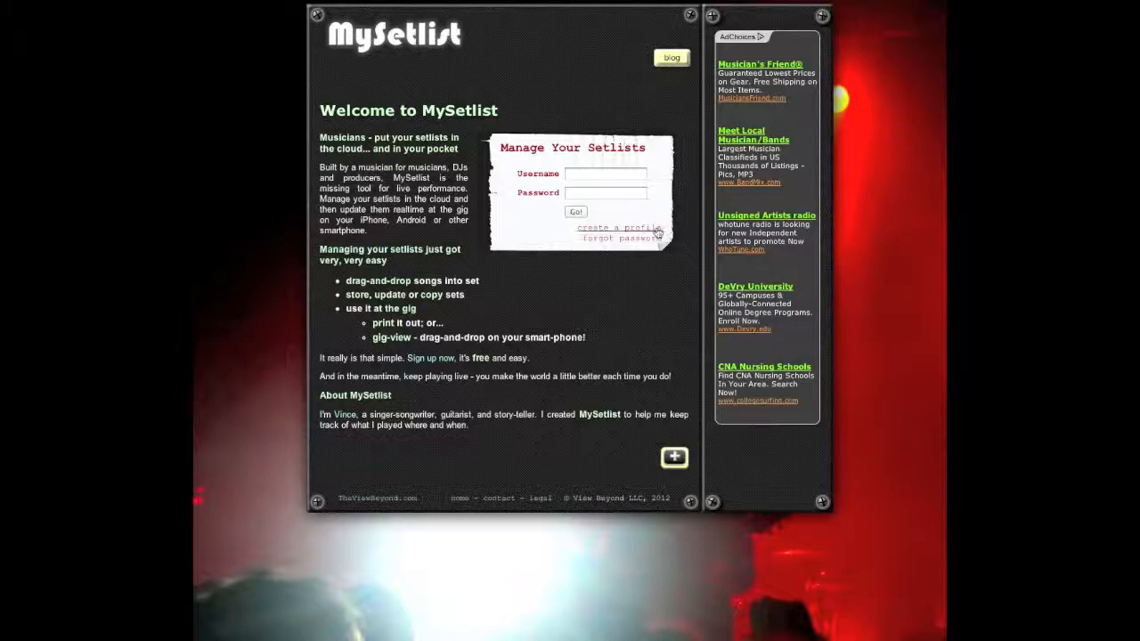
Step: Start a new profile with username MySetlist, first name My, last name Setlist, and the e-mail address
{"action": "left_click", "coordinate": [658, 233]}
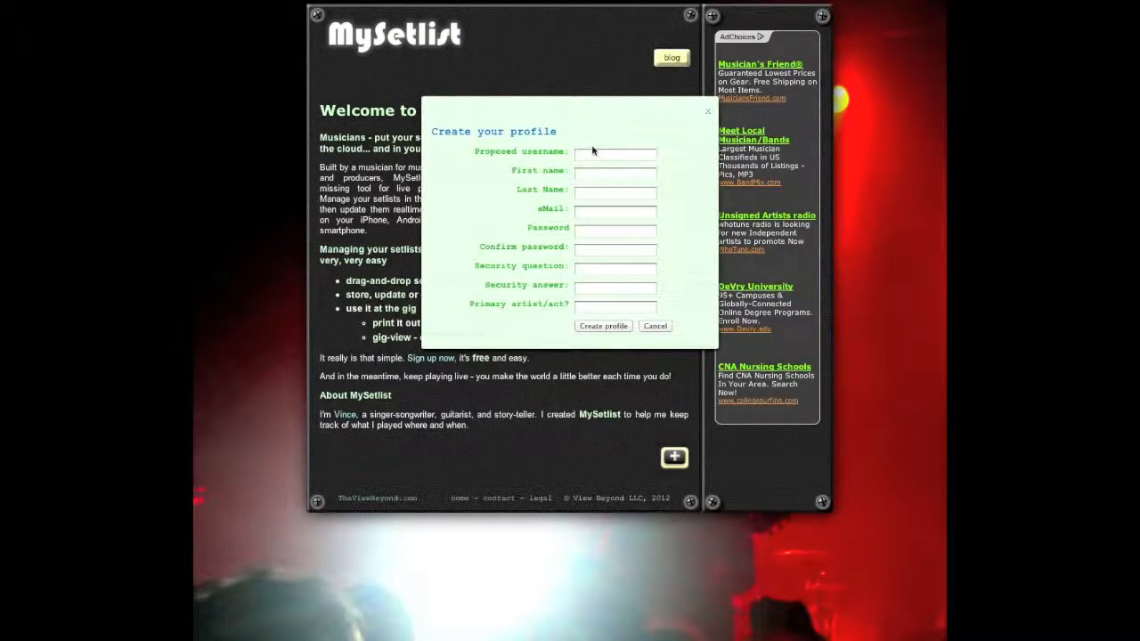
{"action": "left_click", "coordinate": [613, 159]}
{"action": "type", "text": "MySetlist"}
{"action": "key", "text": "Tab"}
{"action": "type", "text": "My"}
{"action": "key", "text": "Tab"}
{"action": "type", "text": "S"}
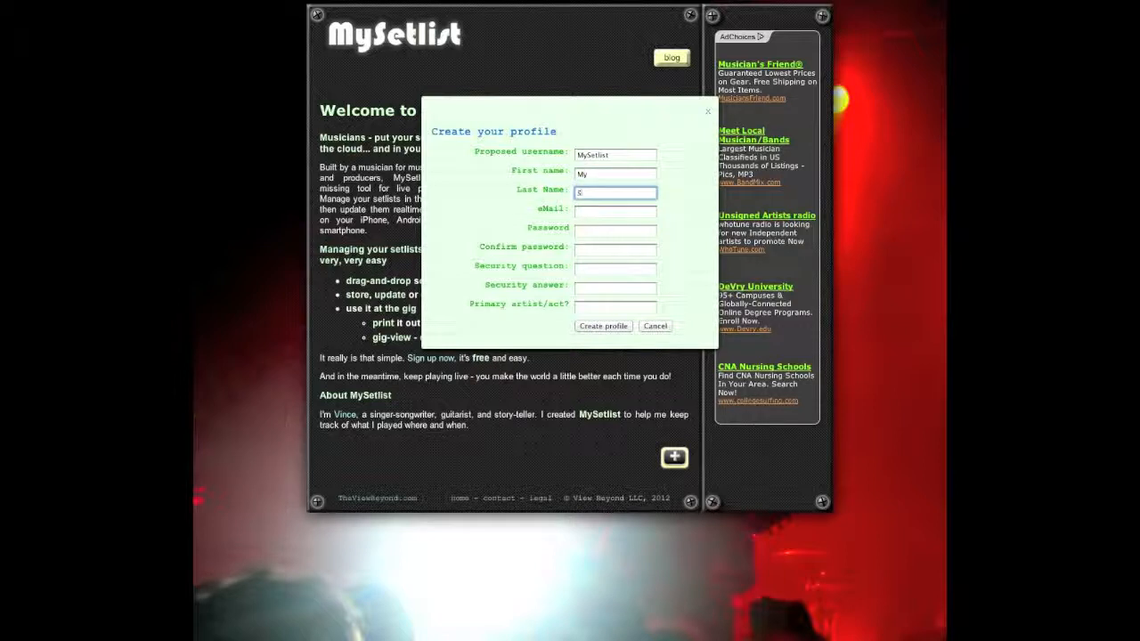
{"action": "type", "text": "etlist"}
{"action": "key", "text": "Tab"}
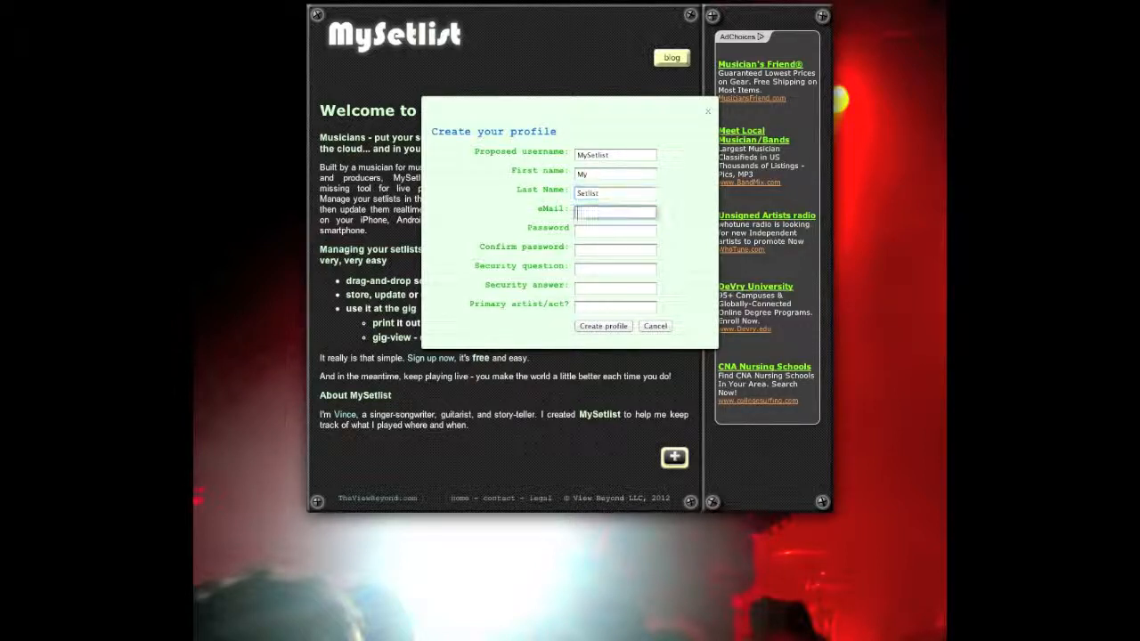
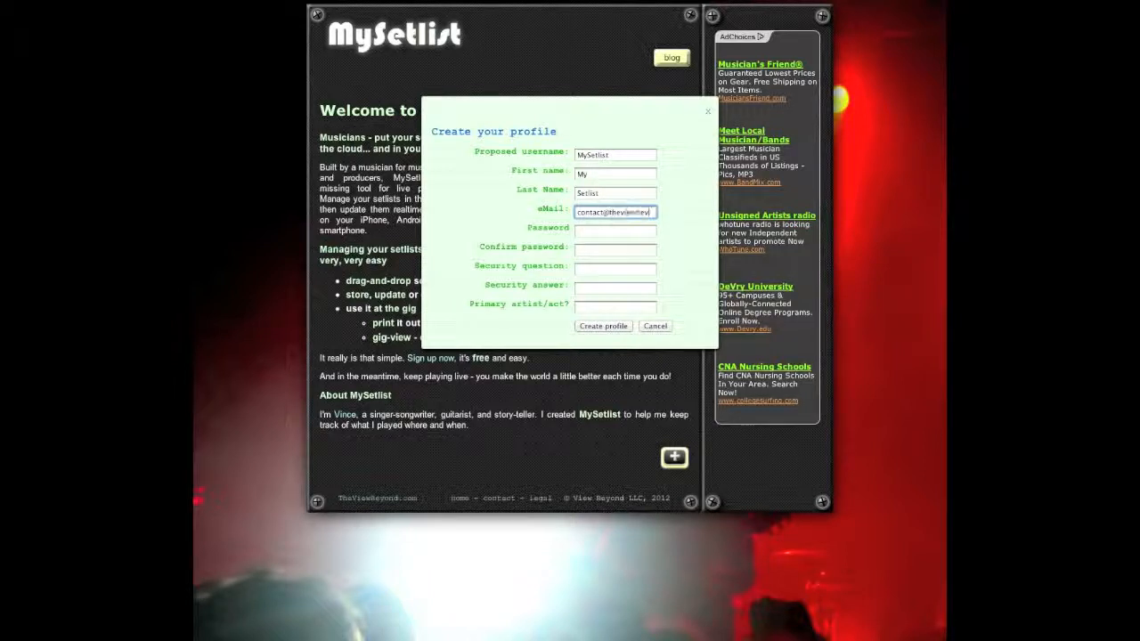
{"action": "left_click", "coordinate": [586, 232]}
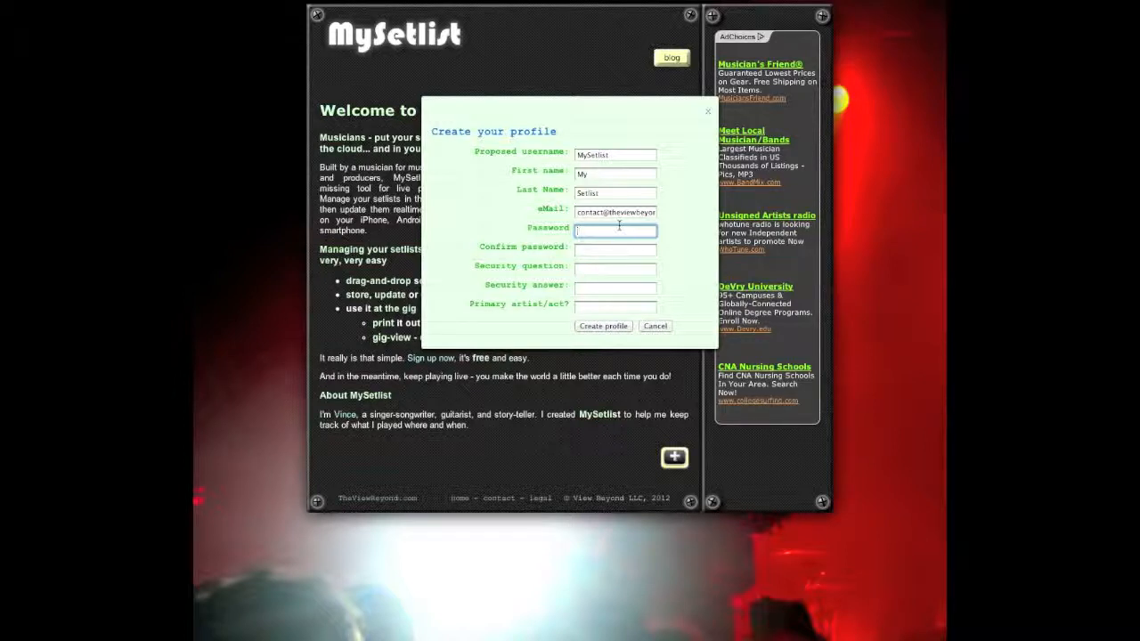
{"action": "type", "text": "******"}
{"action": "key", "text": "Tab"}
{"action": "type", "text": "*****"}
{"action": "key", "text": "Tab"}
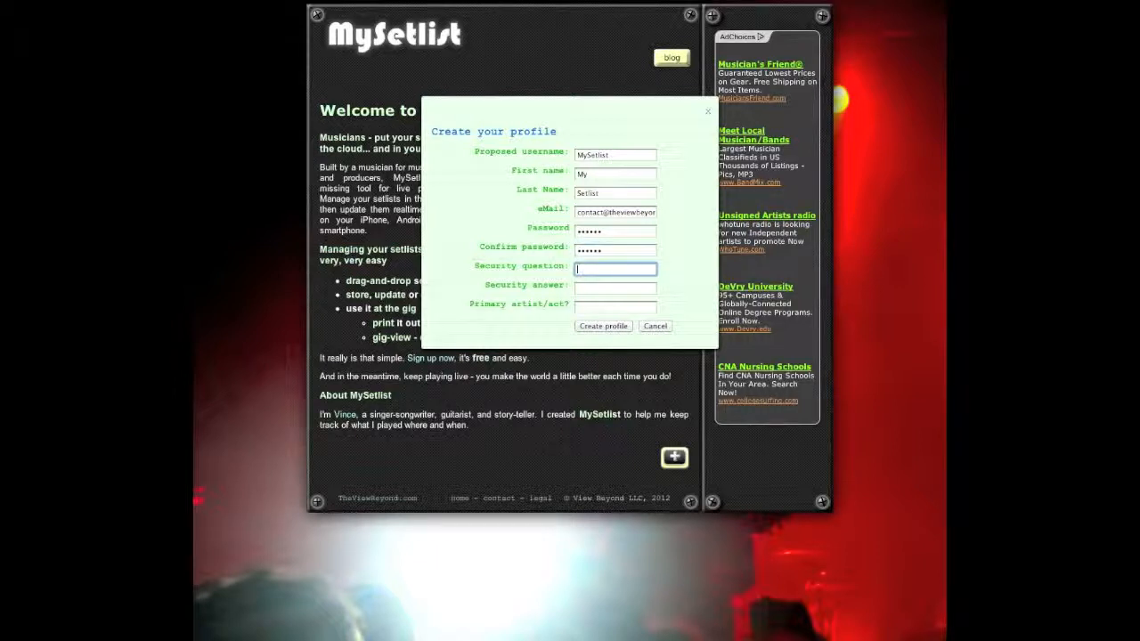
{"action": "type", "text": "Question"}
{"action": "key", "text": "Tab"}
{"action": "type", "text": "Answer"}
{"action": "key", "text": "Tab"}
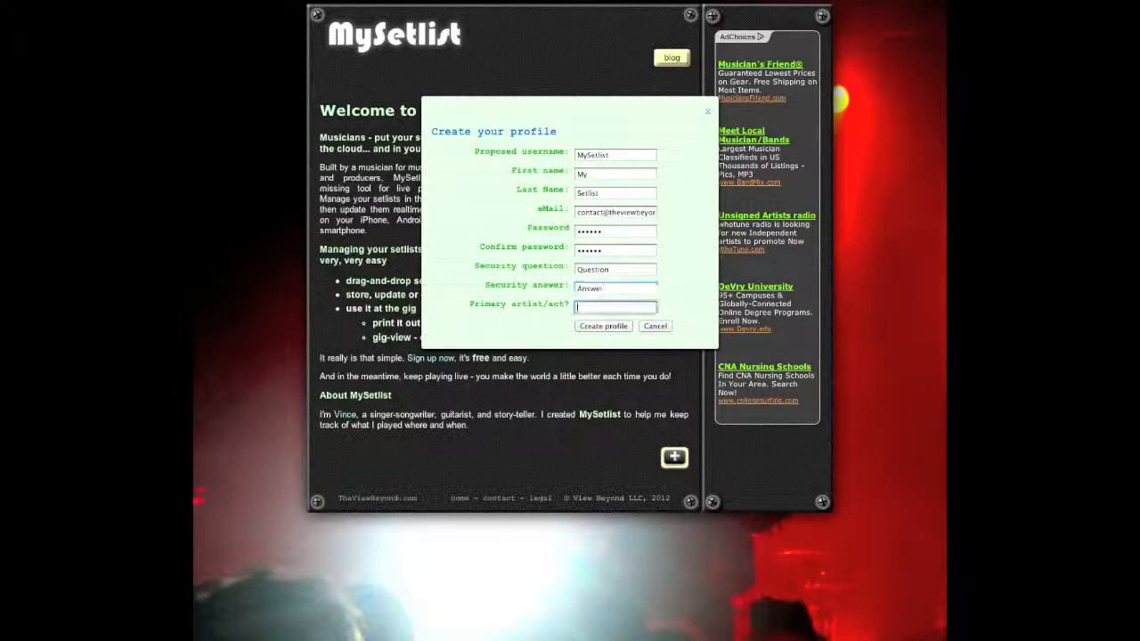
{"action": "type", "text": "MySetlist"}
{"action": "left_click", "coordinate": [605, 328]}
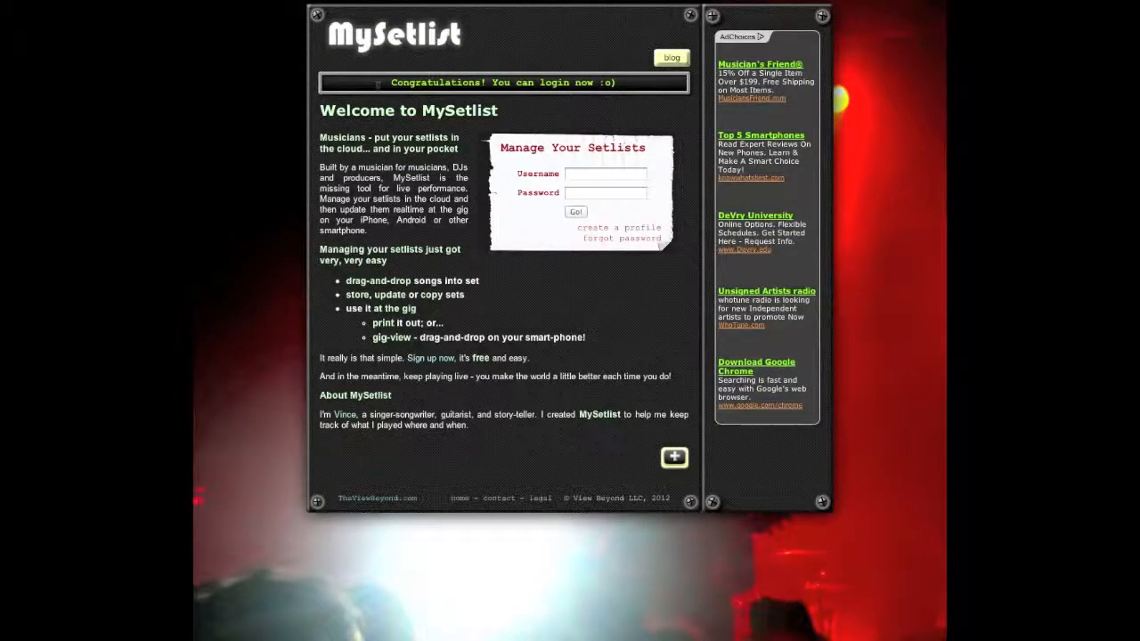
Step: Log in with username MySetlist and the account password
{"action": "left_click", "coordinate": [581, 176]}
{"action": "type", "text": "MySetlist"}
{"action": "key", "text": "Tab"}
{"action": "type", "text": "••••••"}
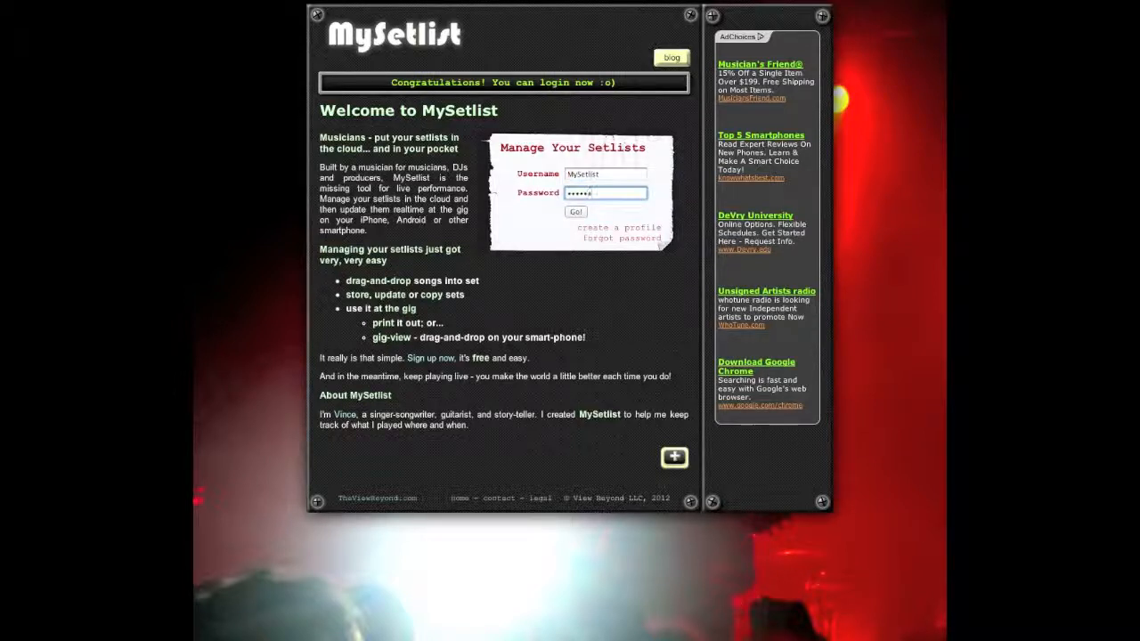
{"action": "left_click", "coordinate": [577, 211]}
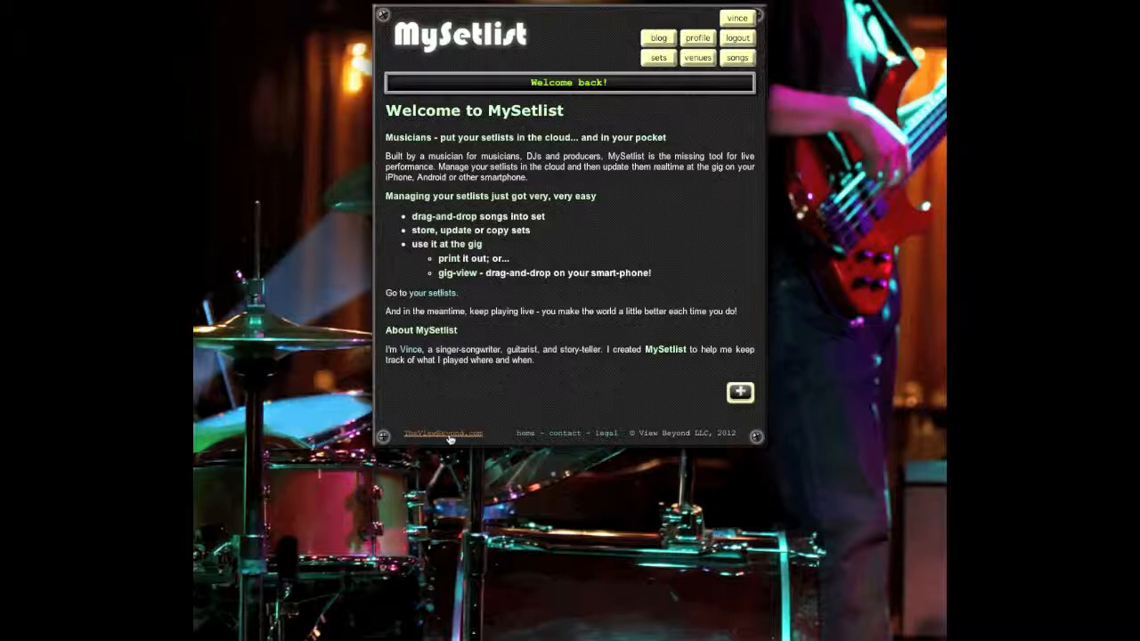
{"action": "left_click", "coordinate": [742, 394]}
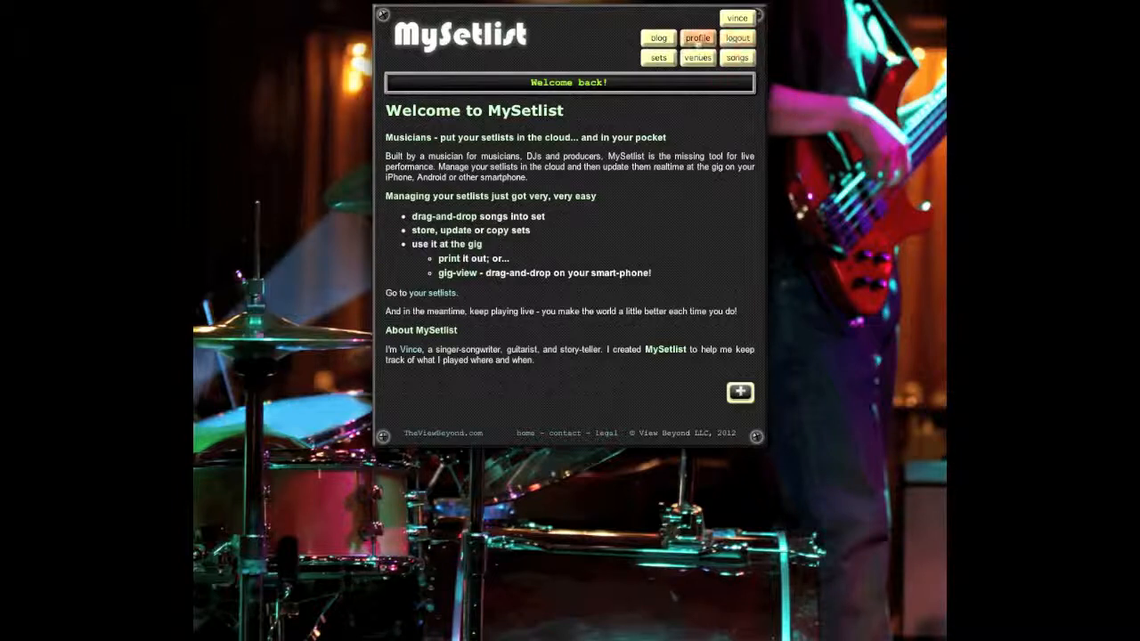
Step: View the account profile, select the displayed username, then go to All setlists
{"action": "left_click", "coordinate": [697, 39]}
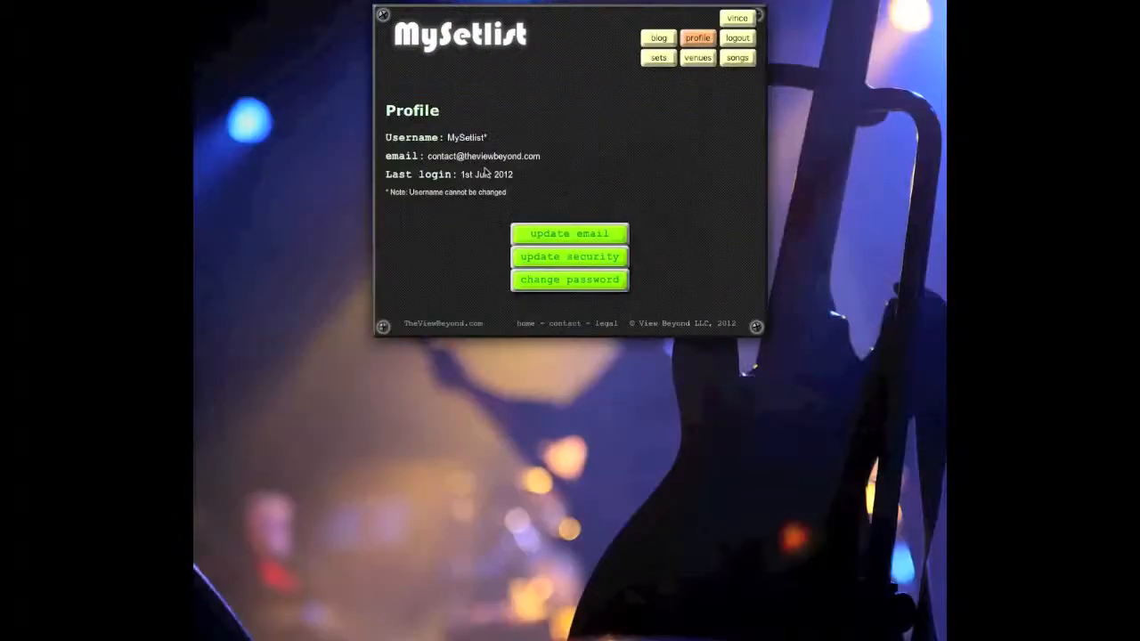
{"action": "left_click_drag", "start_coordinate": [488, 139], "coordinate": [447, 139]}
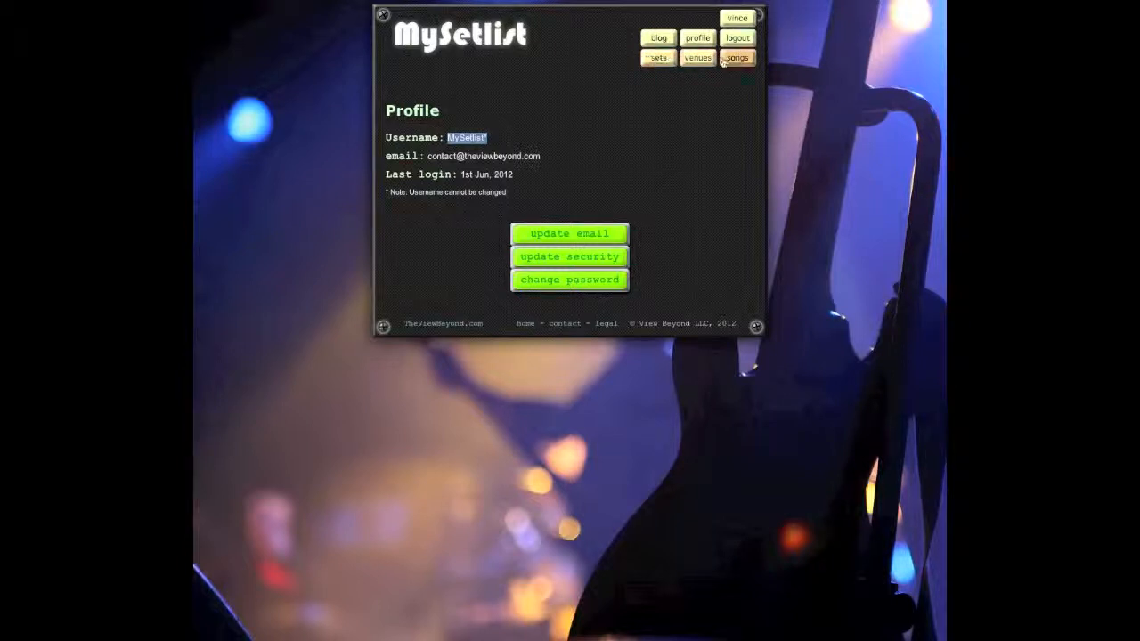
{"action": "left_click", "coordinate": [659, 69]}
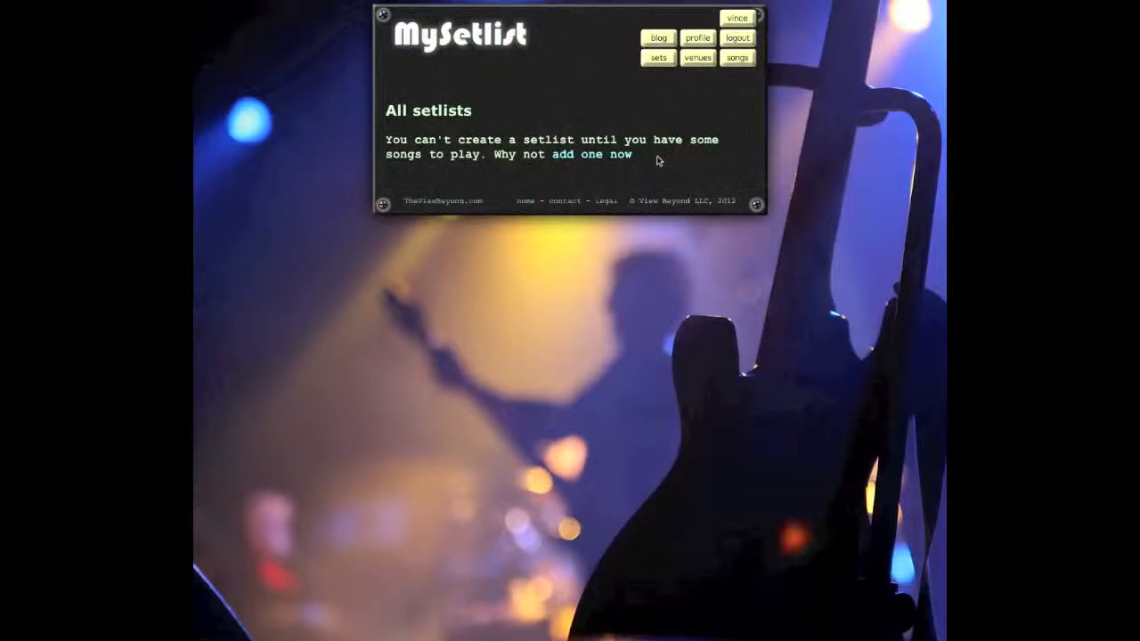
Step: Go from All setlists to the All songs page
{"action": "left_click", "coordinate": [739, 60]}
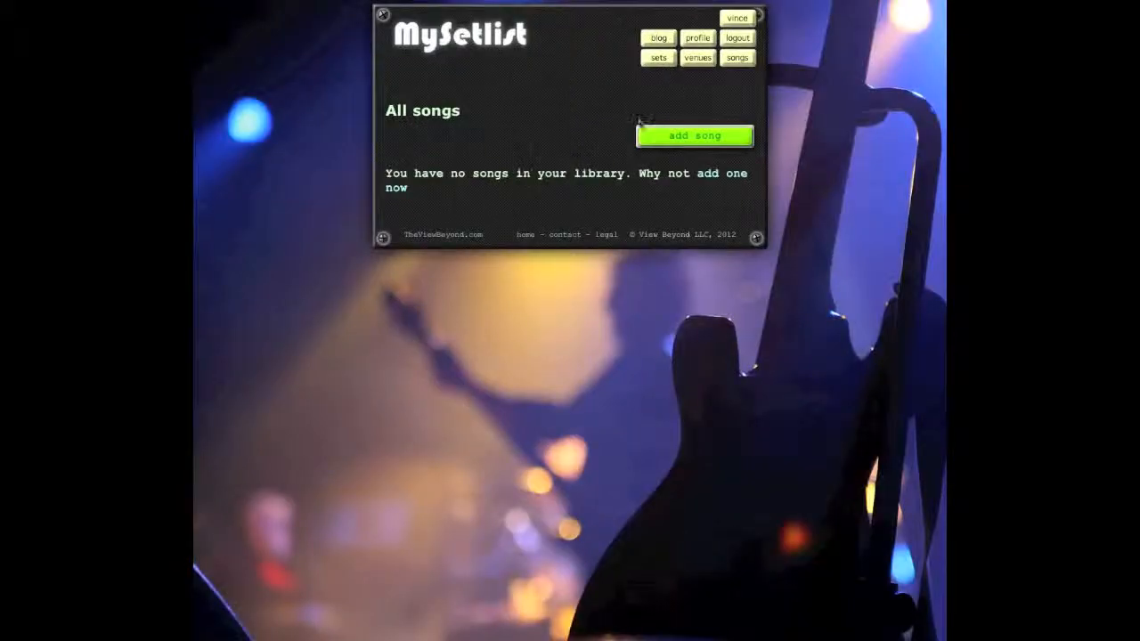
Step: Bring up the Add a song form and place the cursor in the song name field
{"action": "left_click", "coordinate": [680, 135]}
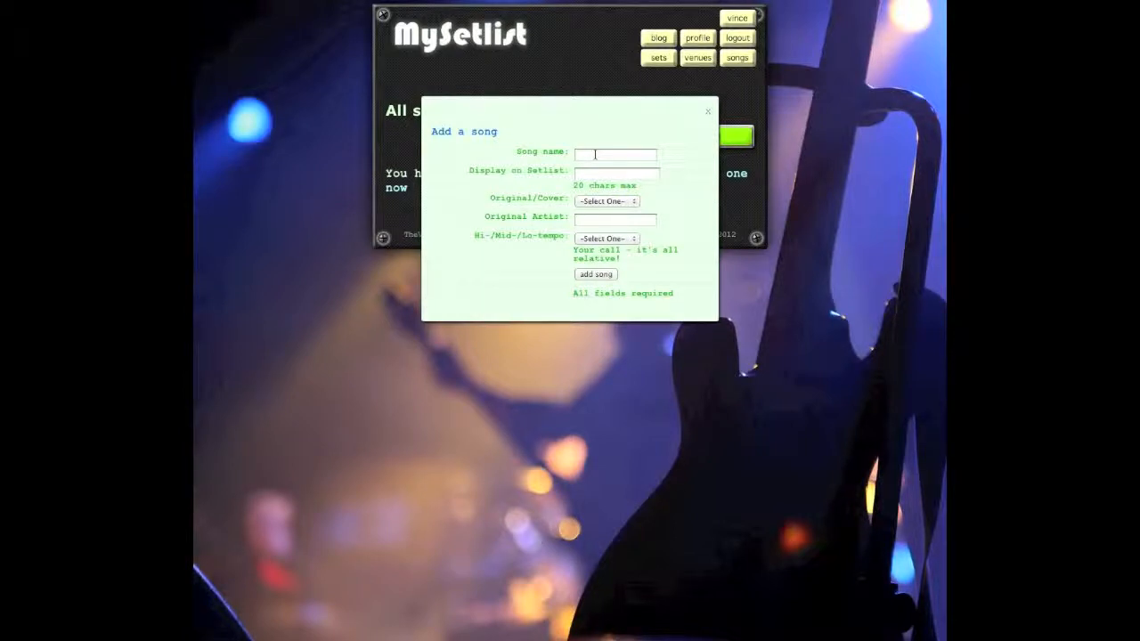
{"action": "left_click", "coordinate": [595, 155]}
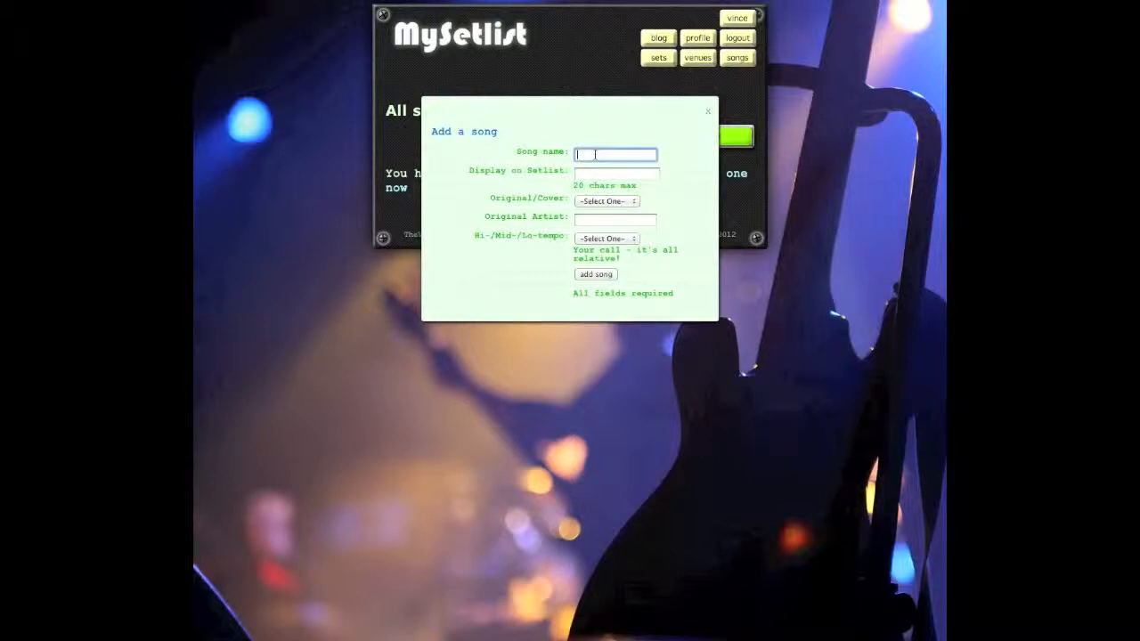
Step: Add First Song, shown as '1st Song (capo 3)', an original by MySetlist at Hi-tempo
{"action": "type", "text": "First Song"}
{"action": "key", "text": "Tab"}
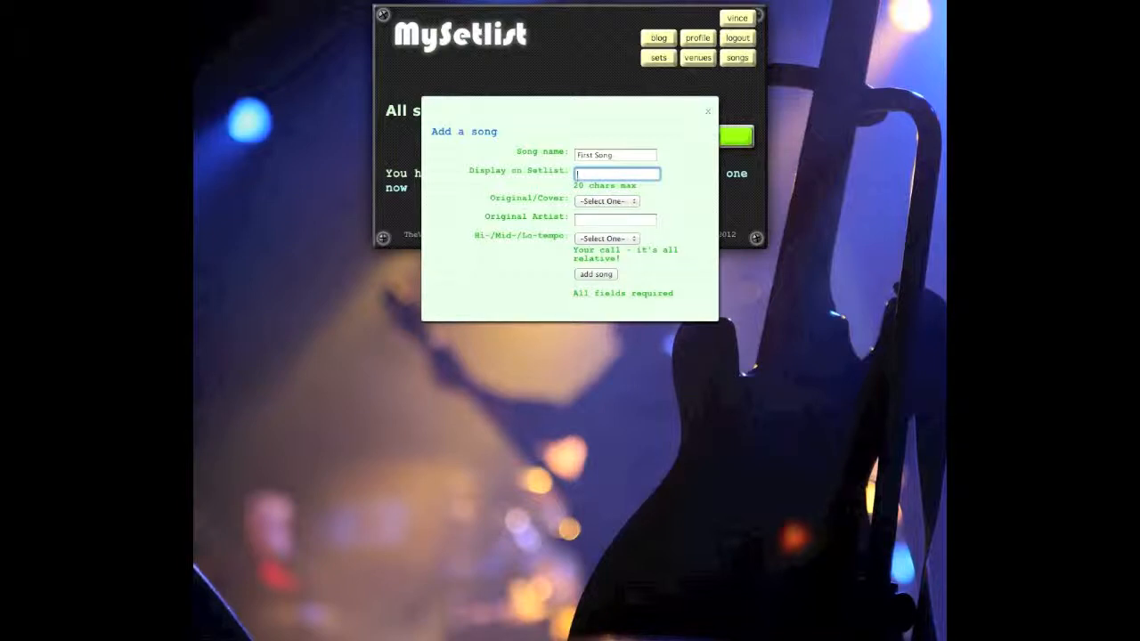
{"action": "type", "text": "1st Song (capo 3)"}
{"action": "left_click", "coordinate": [602, 202]}
{"action": "left_click", "coordinate": [596, 214]}
{"action": "left_click", "coordinate": [623, 218]}
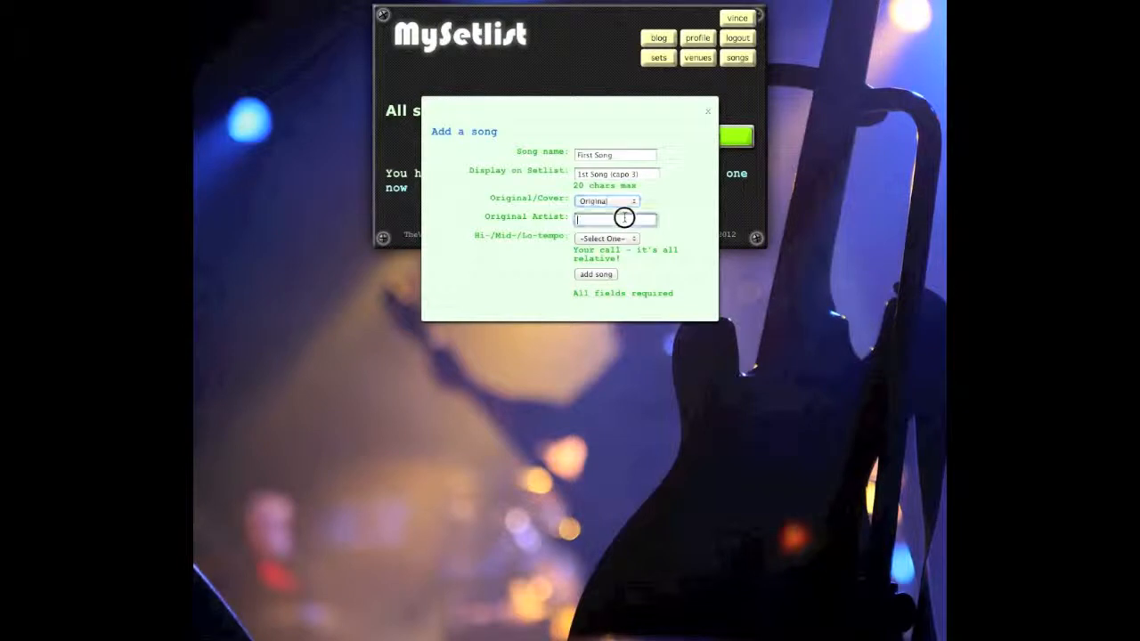
{"action": "type", "text": "MySetlist"}
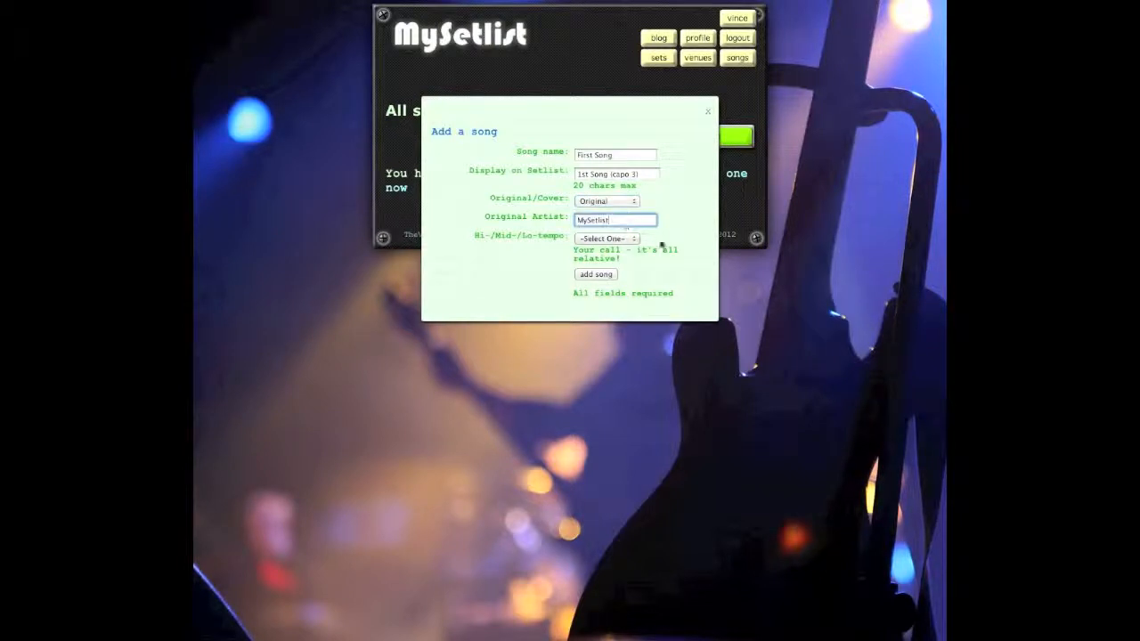
{"action": "left_click", "coordinate": [626, 239]}
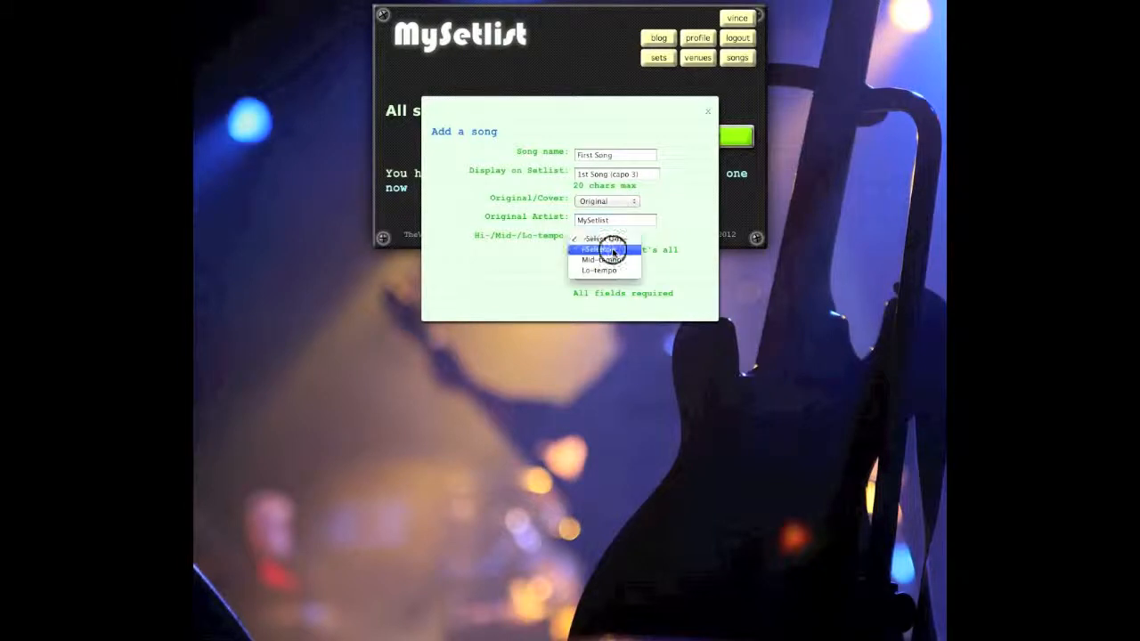
{"action": "left_click", "coordinate": [611, 256]}
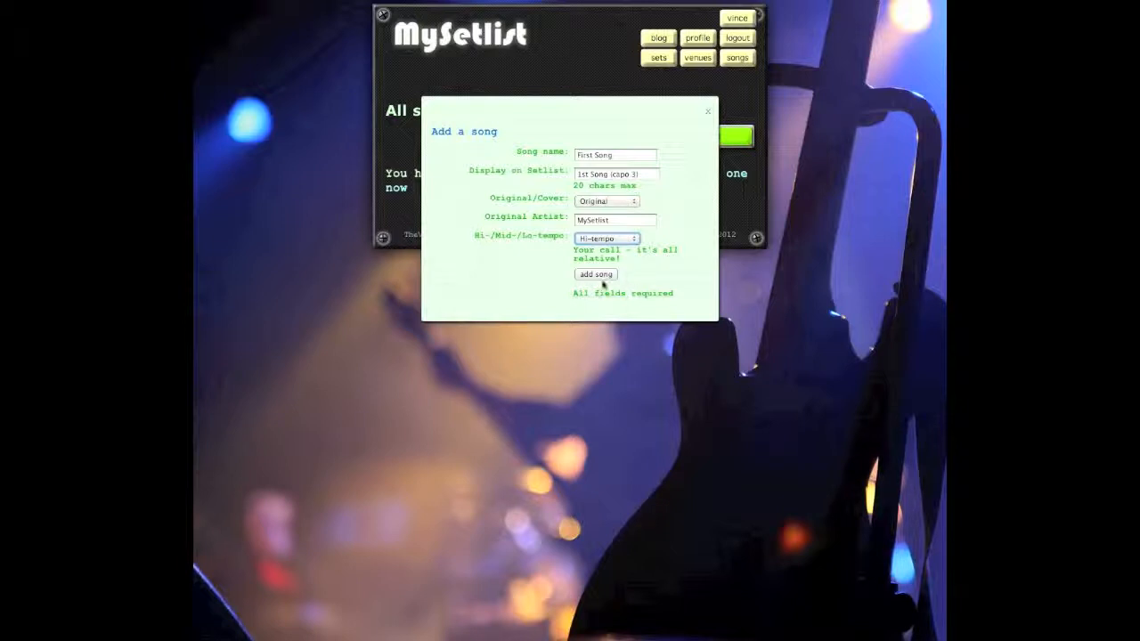
{"action": "left_click", "coordinate": [605, 277]}
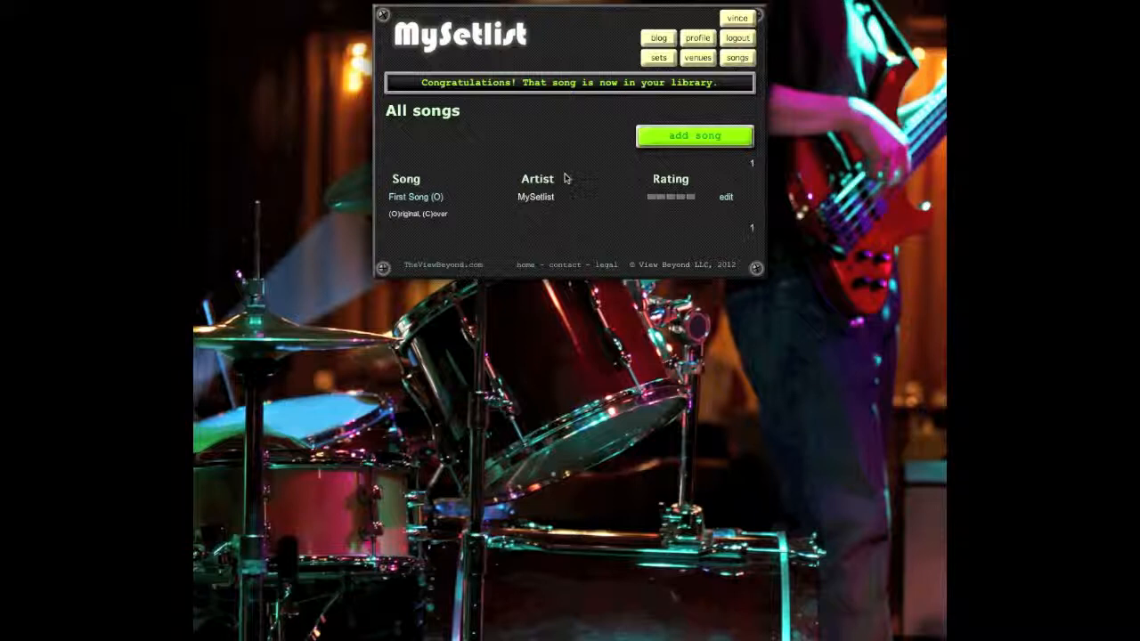
Step: Set a rating for First Song in the All songs list
{"action": "left_click", "coordinate": [663, 203]}
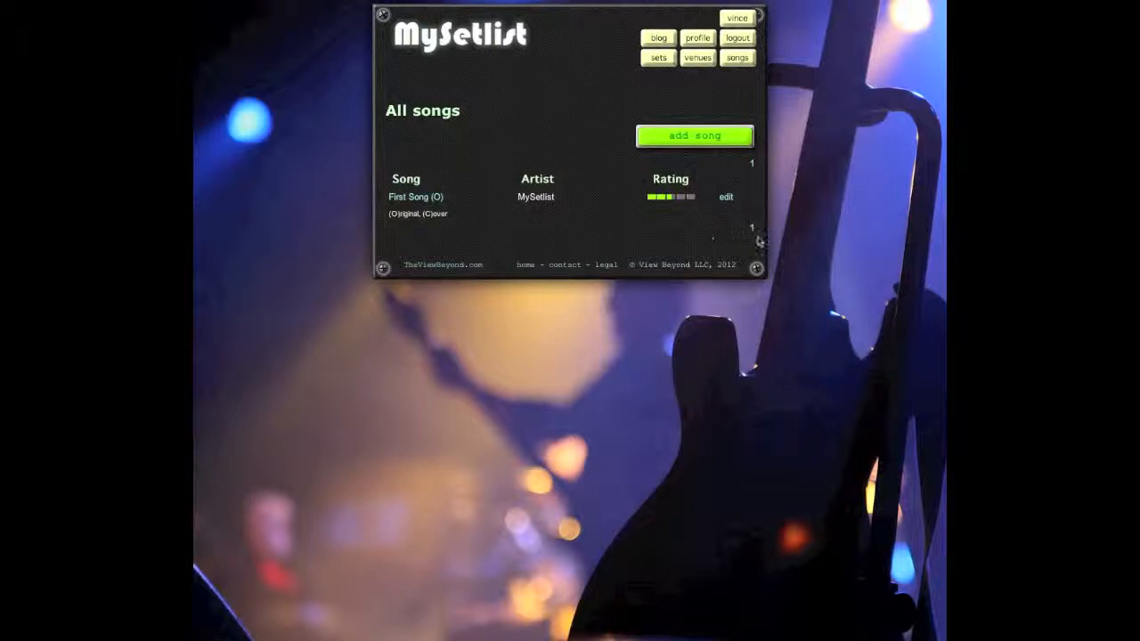
Step: Start a new song named Second Song, shown on setlists as 'No 2', marked as an original
{"action": "left_click", "coordinate": [723, 145]}
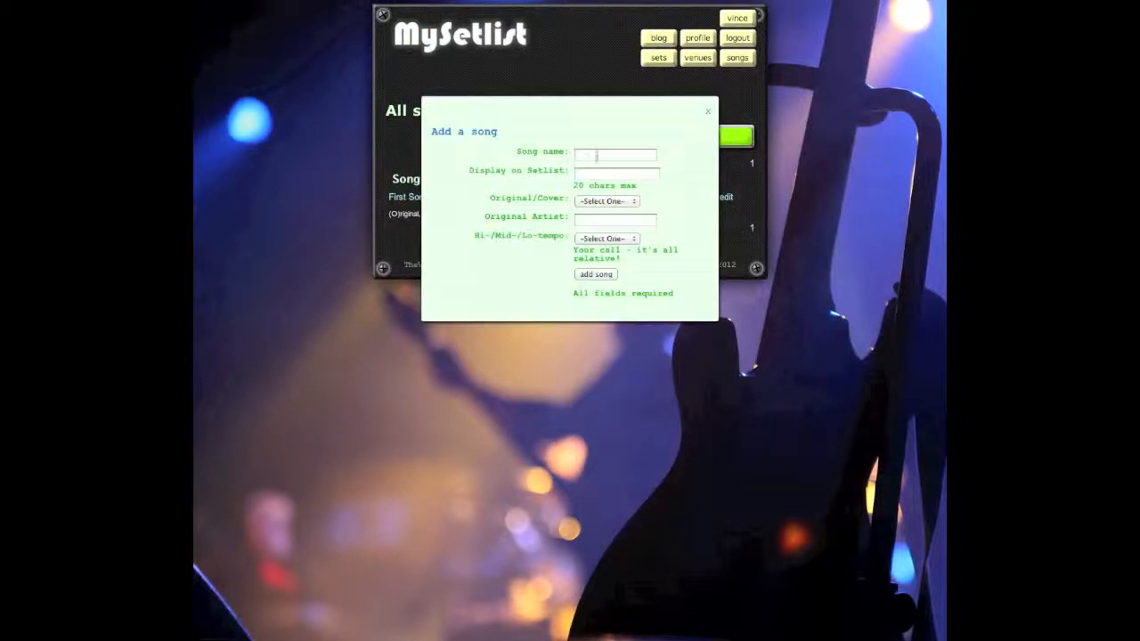
{"action": "type", "text": "Second Song"}
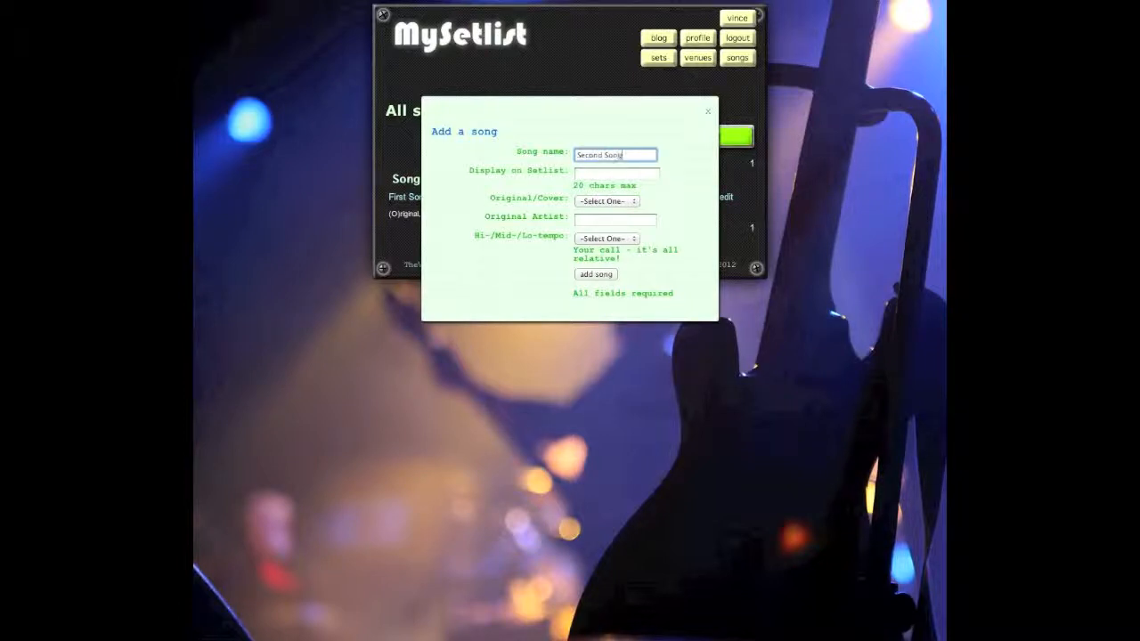
{"action": "key", "text": "Tab"}
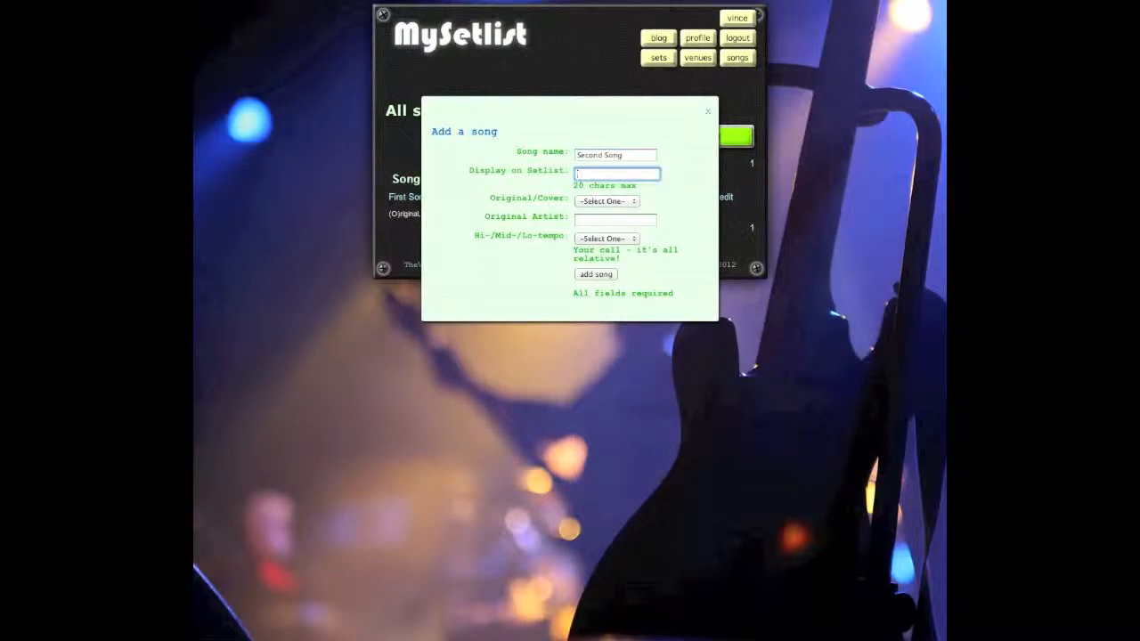
{"action": "type", "text": "No 2"}
{"action": "key", "text": "Tab"}
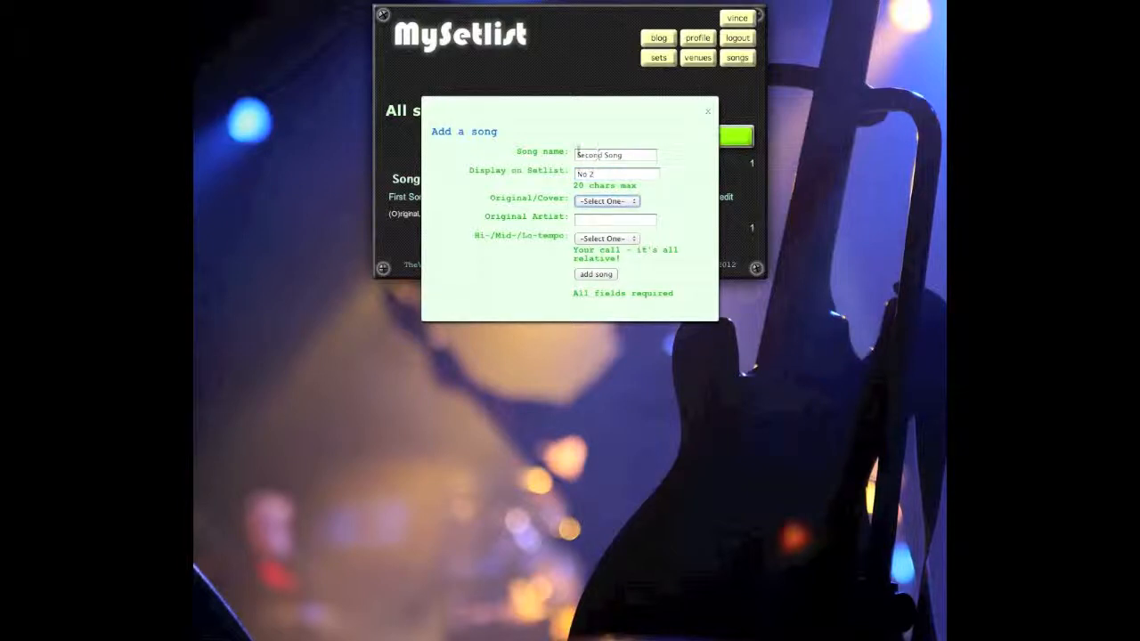
{"action": "left_click", "coordinate": [636, 203]}
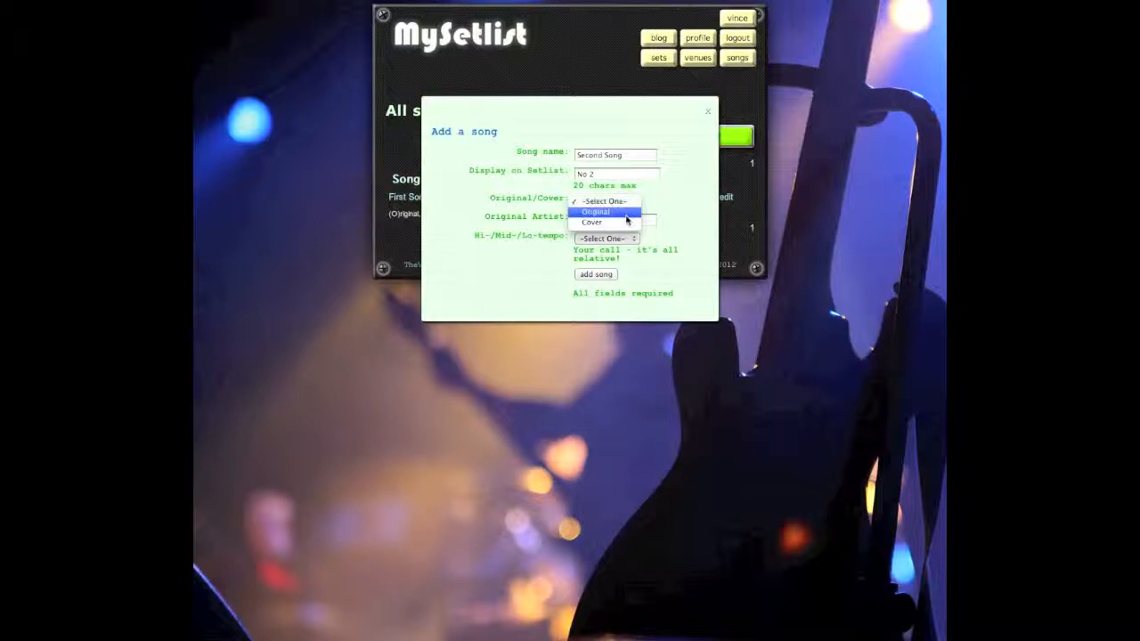
{"action": "left_click", "coordinate": [627, 215]}
Step: Give Second Song artist MySetlist and Mid-tempo, and save it to the library
{"action": "left_click", "coordinate": [645, 219]}
{"action": "type", "text": "MySetlist"}
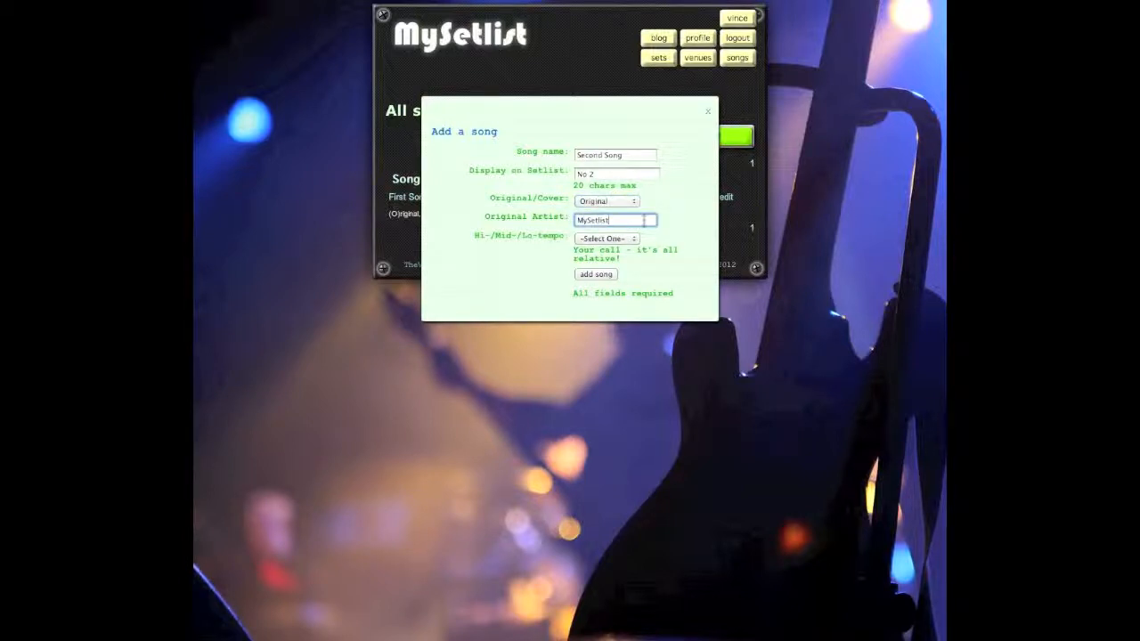
{"action": "left_click", "coordinate": [605, 238]}
{"action": "left_click", "coordinate": [597, 259]}
{"action": "left_click", "coordinate": [596, 275]}
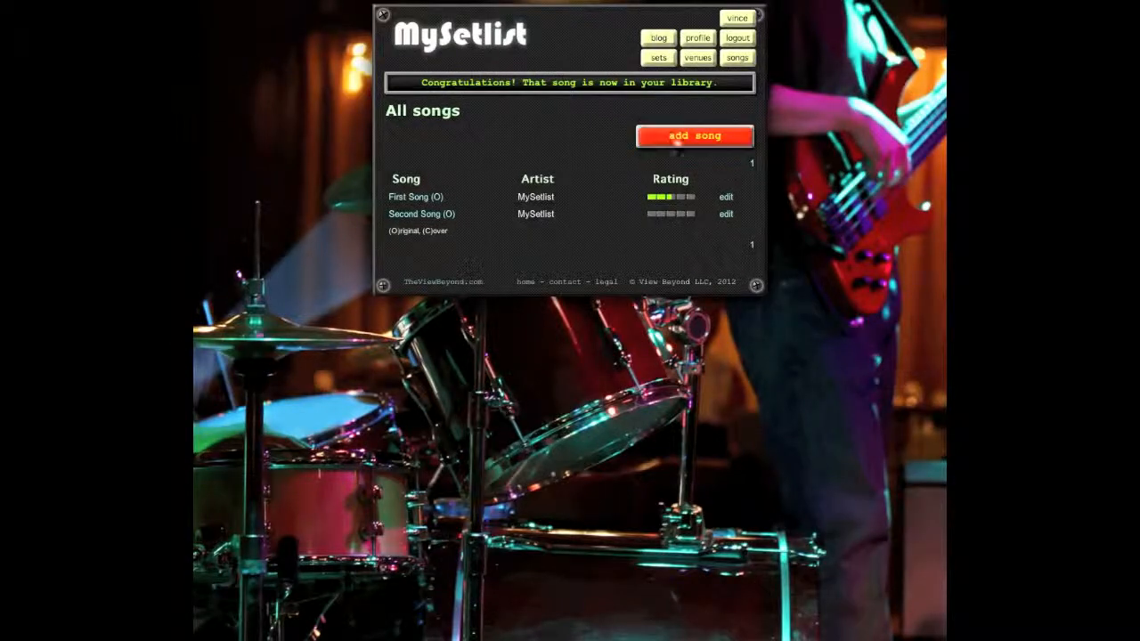
{"action": "left_click", "coordinate": [676, 135]}
Step: Enter Imagine, shown as 'Coolest song EVER!!!', a Lo-tempo John Lennon cover, then sort songs by artist
{"action": "left_click", "coordinate": [603, 153]}
{"action": "type", "text": "Imagine"}
{"action": "key", "text": "Tab"}
{"action": "type", "text": "Ioolest song e"}
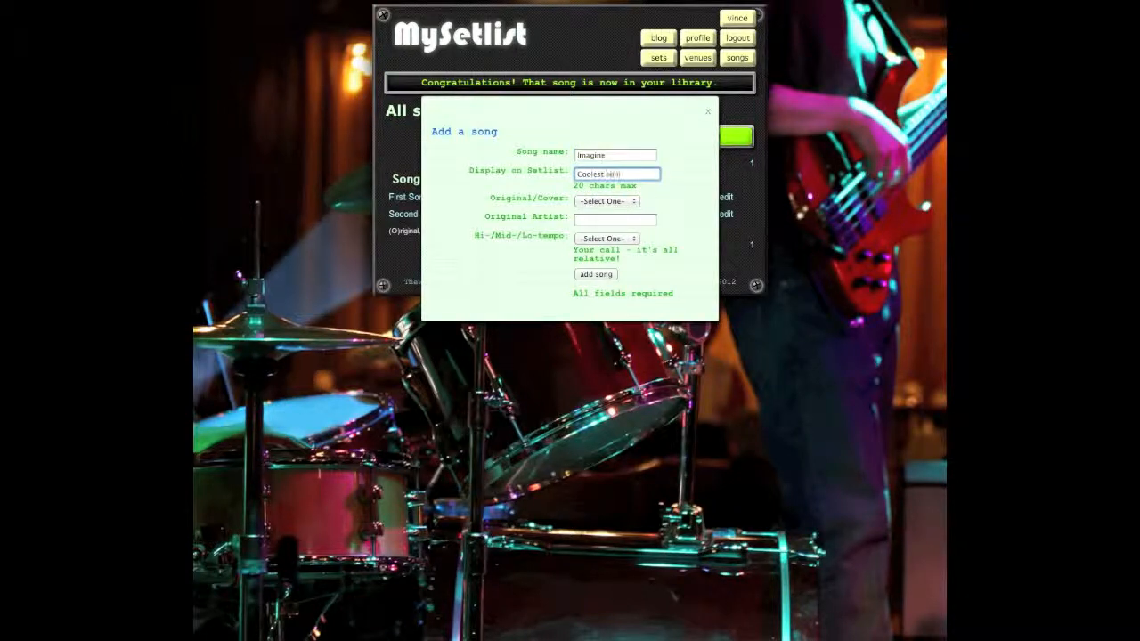
{"action": "type", "text": "EVER!!!"}
{"action": "left_click", "coordinate": [606, 203]}
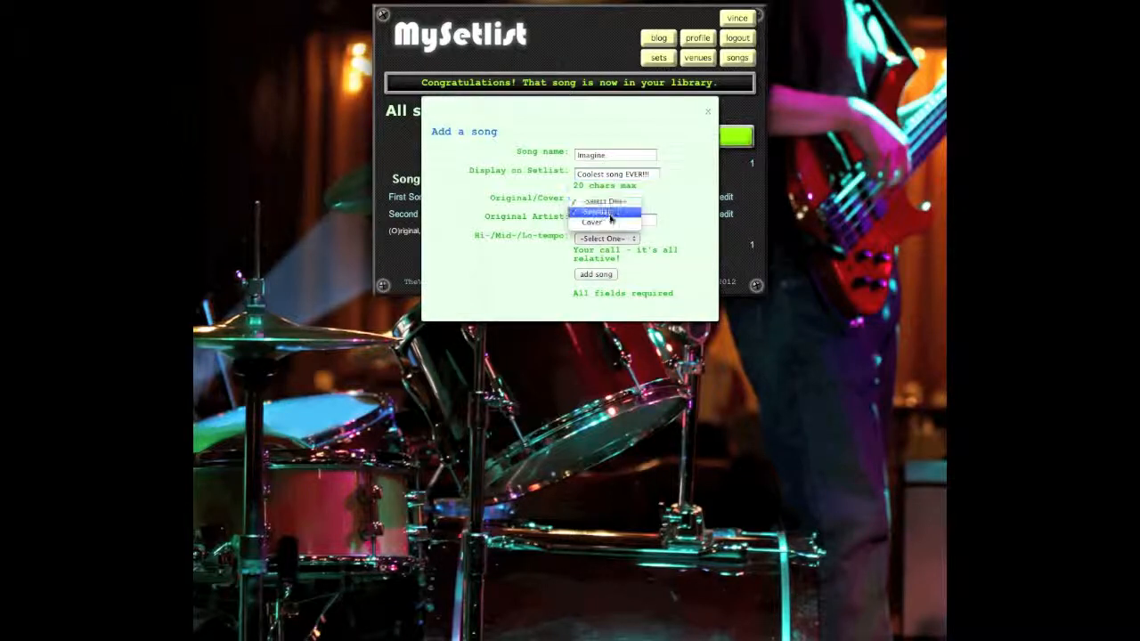
{"action": "left_click", "coordinate": [612, 224]}
{"action": "left_click", "coordinate": [611, 221]}
{"action": "type", "text": "John Lennon"}
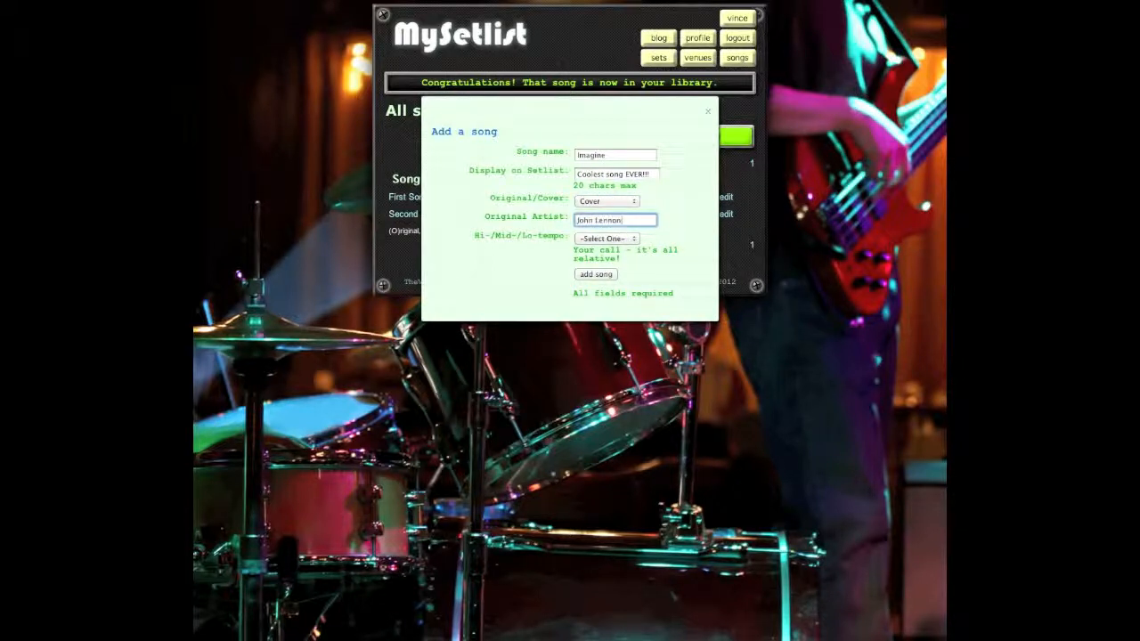
{"action": "left_click", "coordinate": [622, 238]}
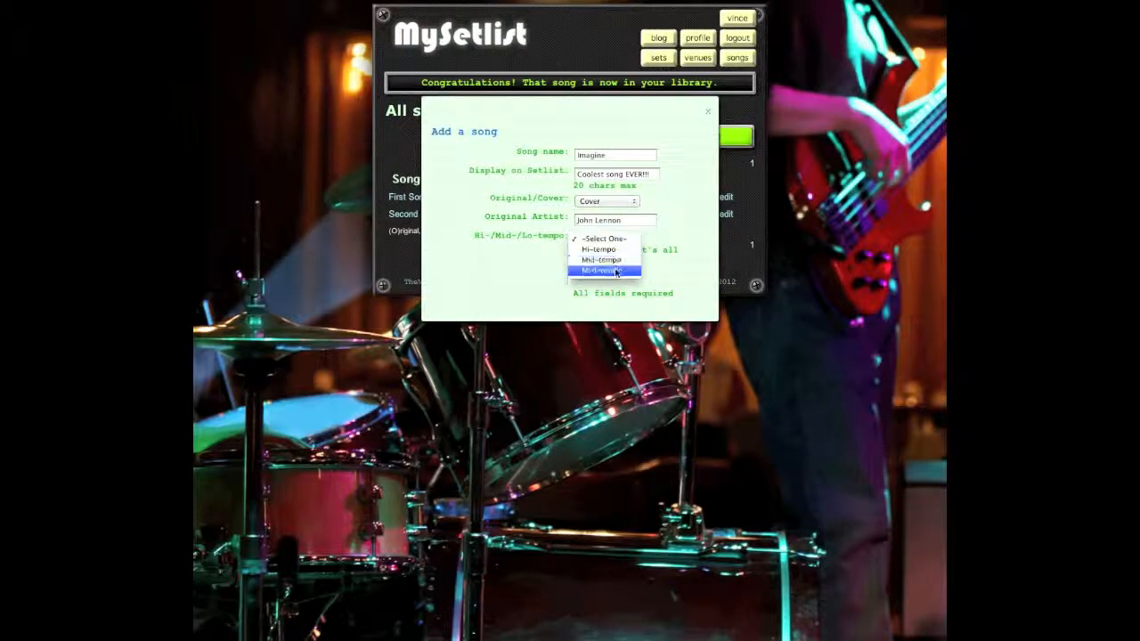
{"action": "left_click", "coordinate": [597, 269]}
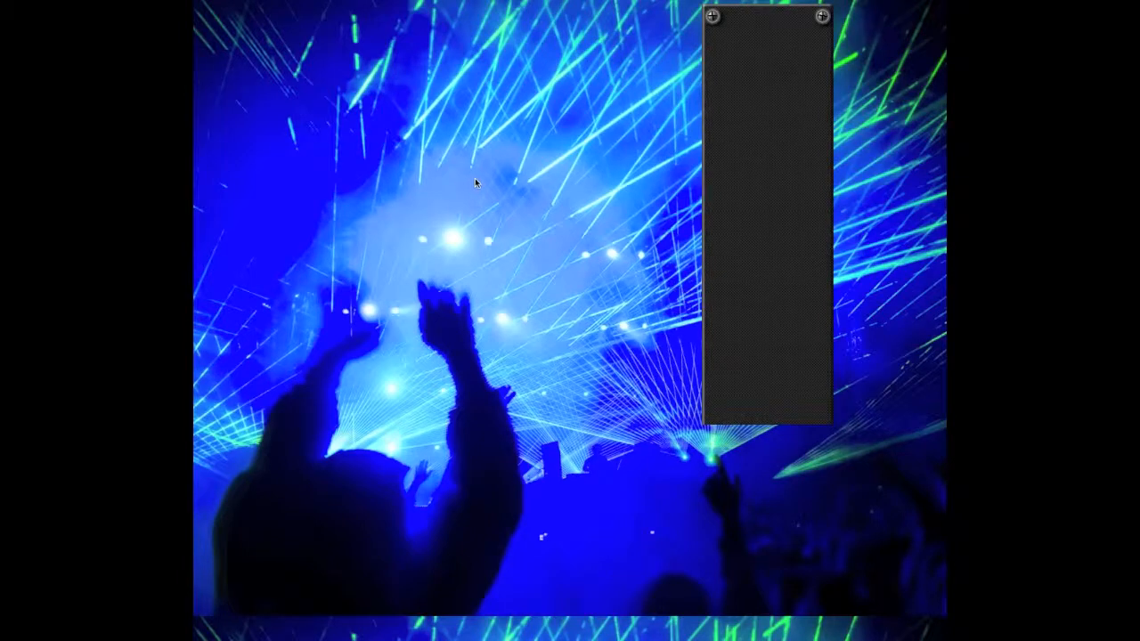
{"action": "left_click", "coordinate": [542, 181]}
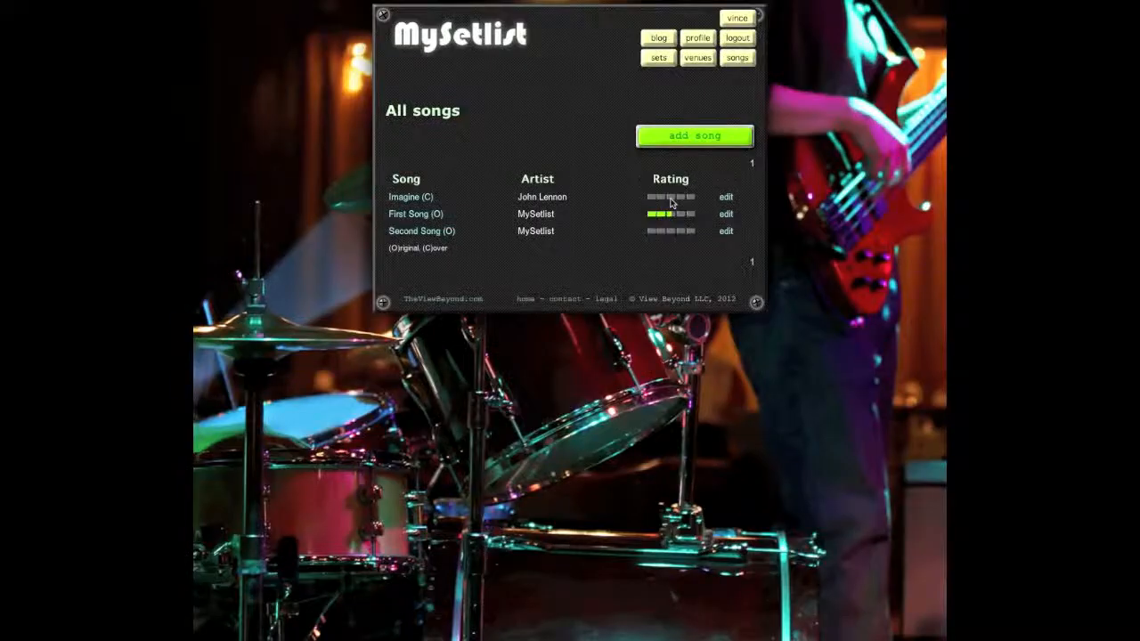
Step: Sort the All songs list by rating, then switch to the Venues page
{"action": "left_click", "coordinate": [724, 195]}
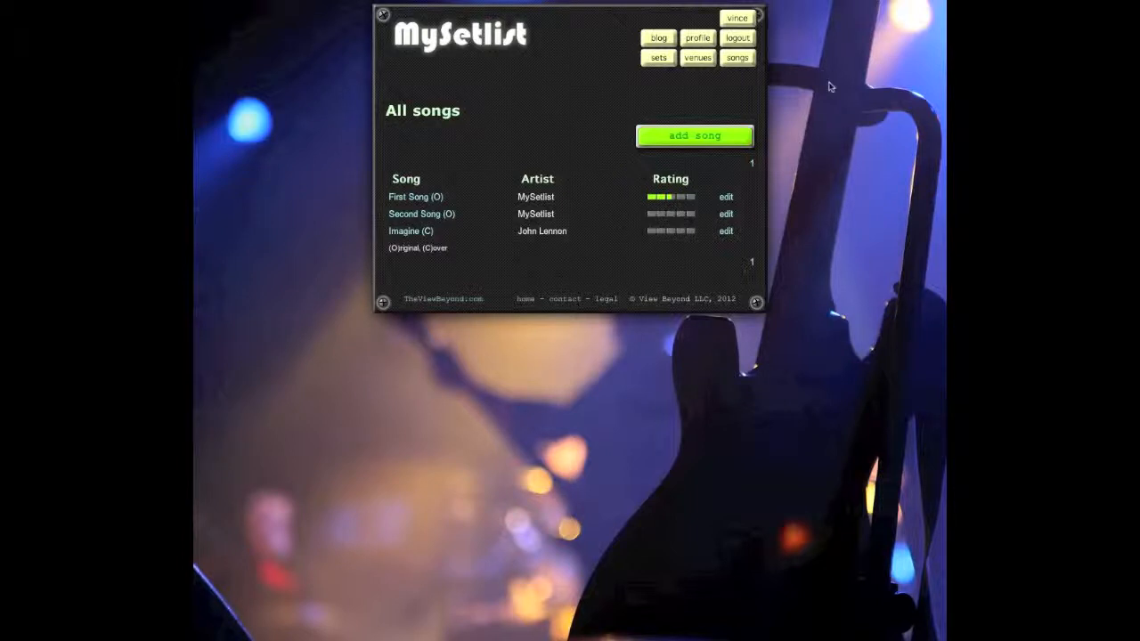
{"action": "left_click", "coordinate": [697, 59]}
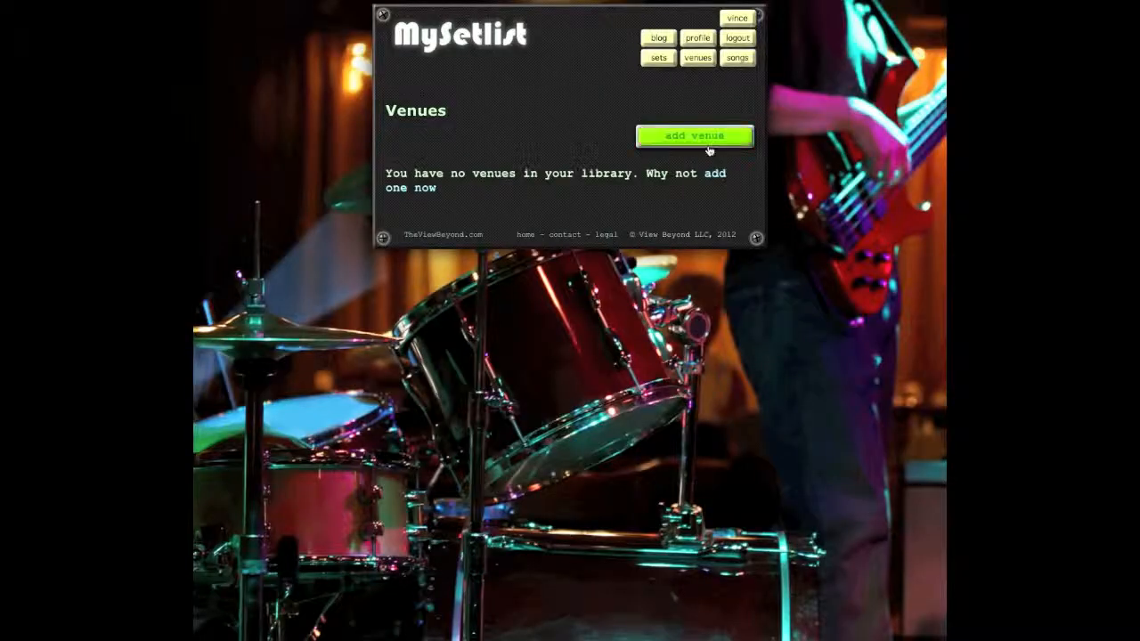
Step: Open an empty Add venue form from the Venues page
{"action": "left_click", "coordinate": [709, 150]}
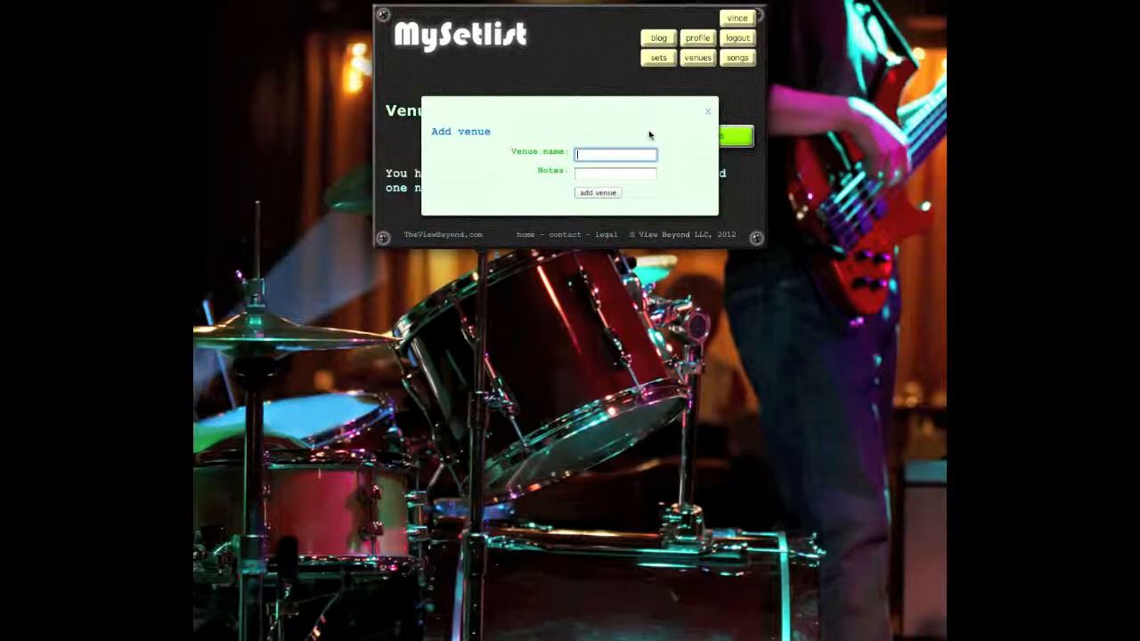
Step: Add the venue 'The Dog and Bracket' with the note 'pub, smelly bathroom', fixing the typo
{"action": "type", "text": "Th"}
{"action": "type", "text": "e Dog and V"}
{"action": "type", "text": "racket"}
{"action": "key", "text": "Tab"}
{"action": "type", "text": "pub, smelly"}
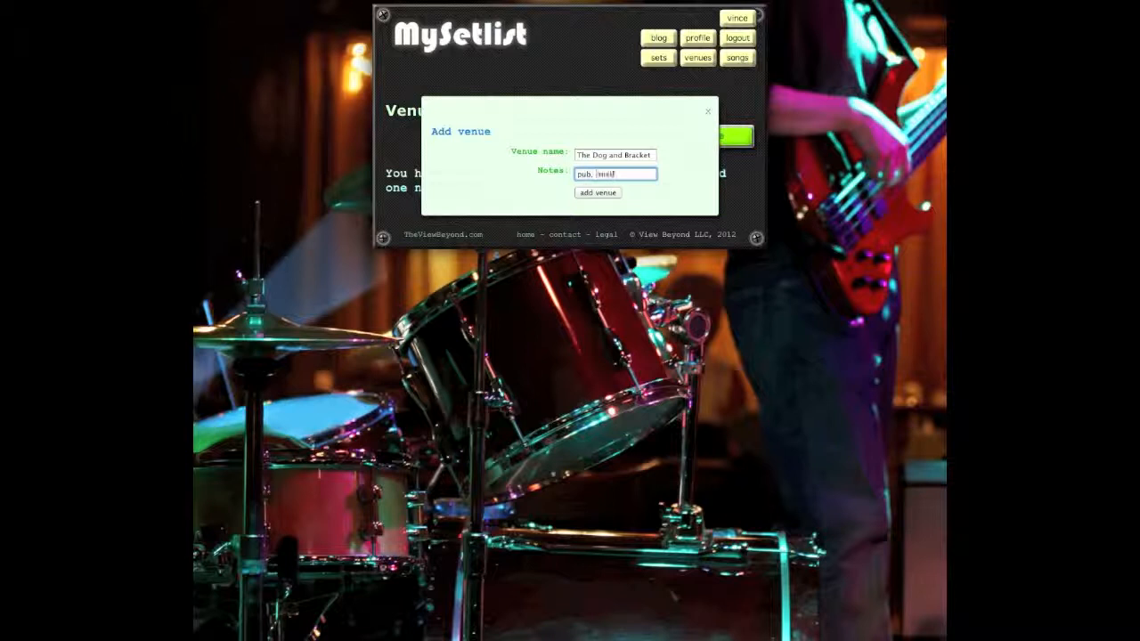
{"action": "type", "text": " nathroom"}
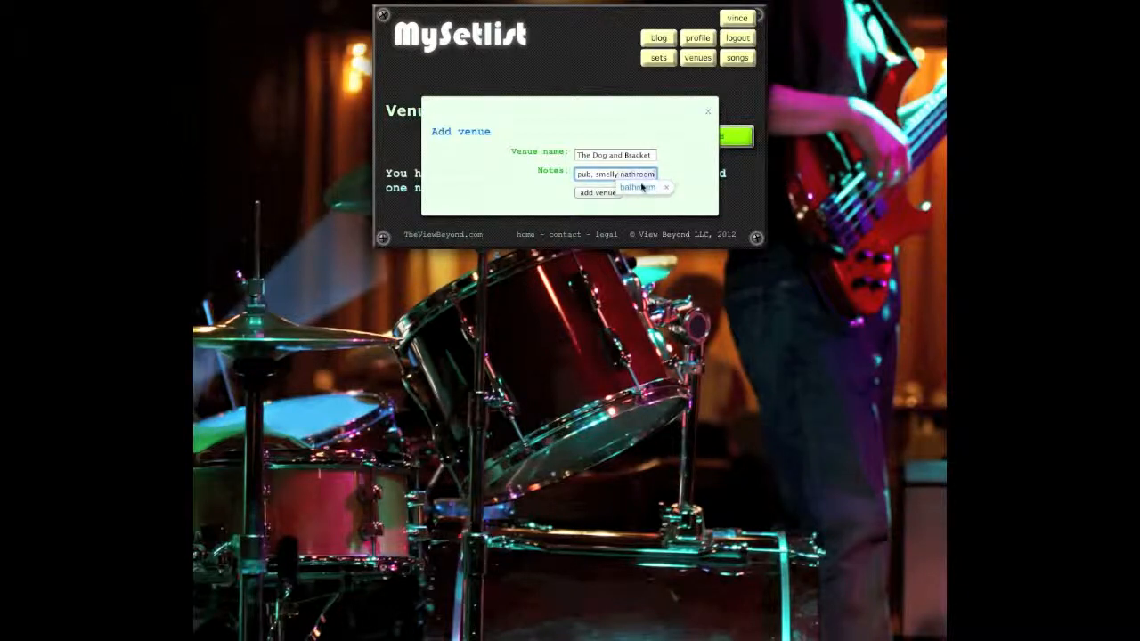
{"action": "left_click", "coordinate": [641, 187]}
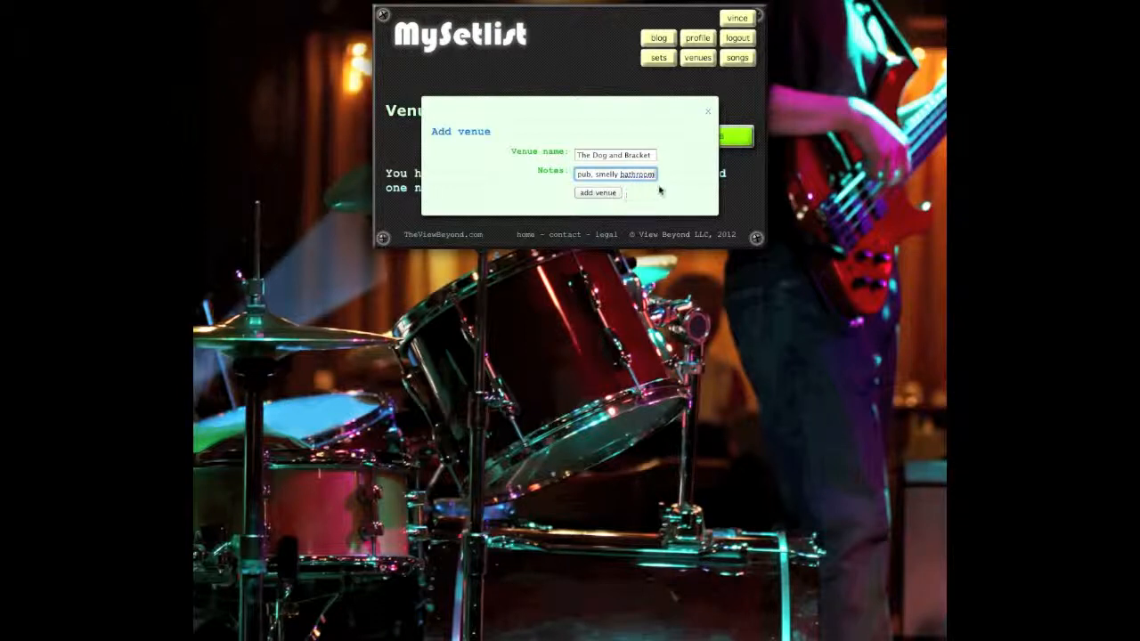
{"action": "left_click", "coordinate": [606, 194]}
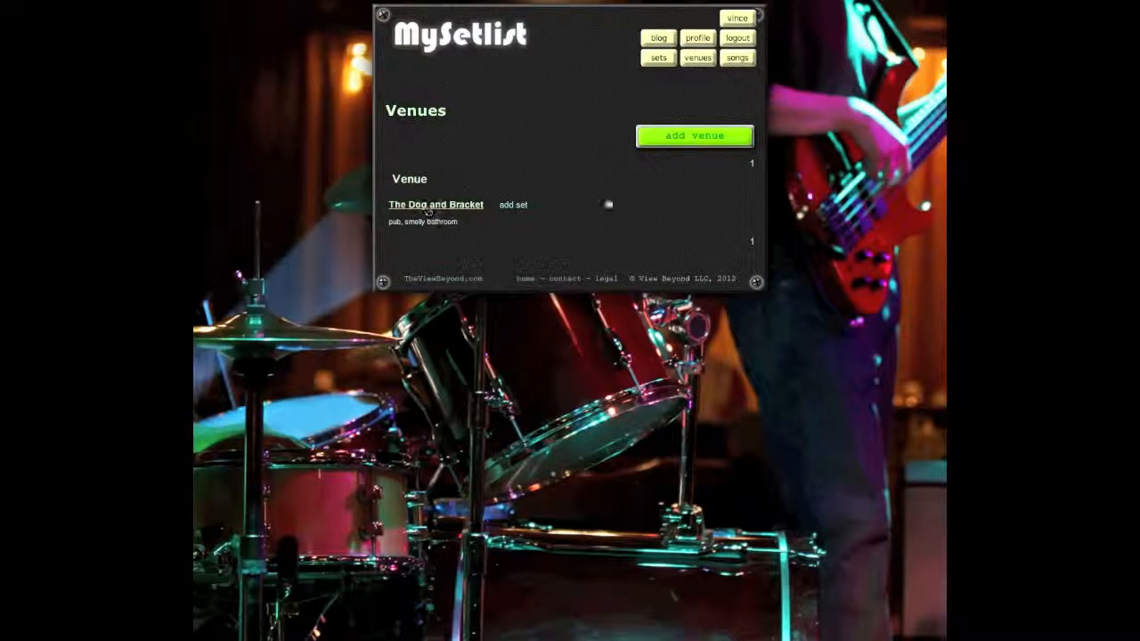
Step: Close The Dog and Bracket's editor unchanged and start a fresh Add venue form at the name field
{"action": "left_click", "coordinate": [522, 207]}
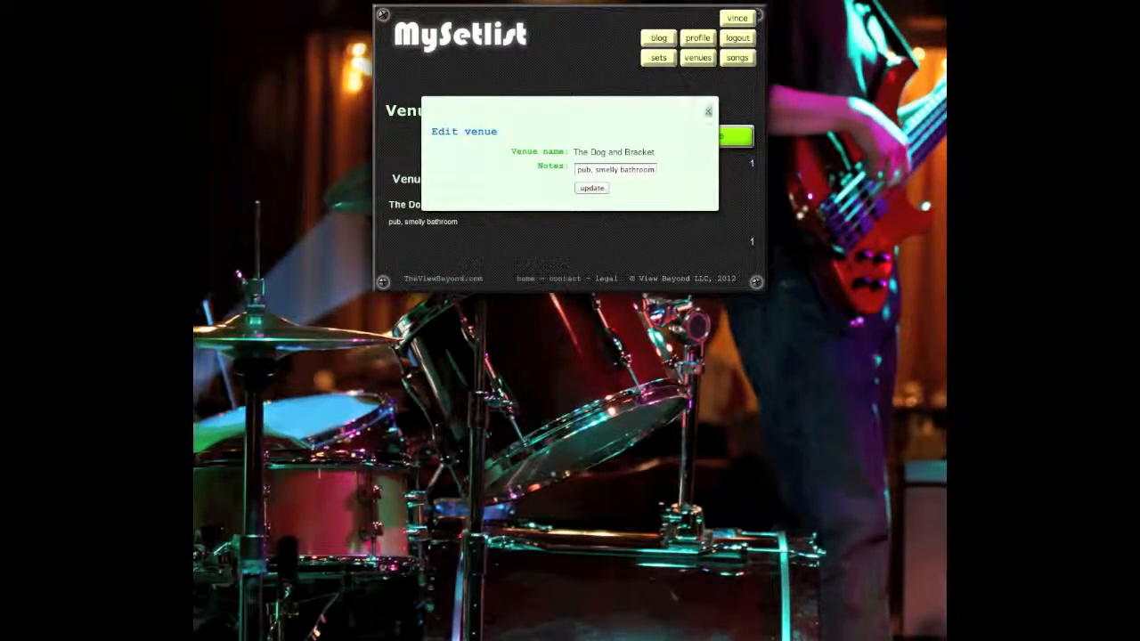
{"action": "left_click", "coordinate": [708, 111]}
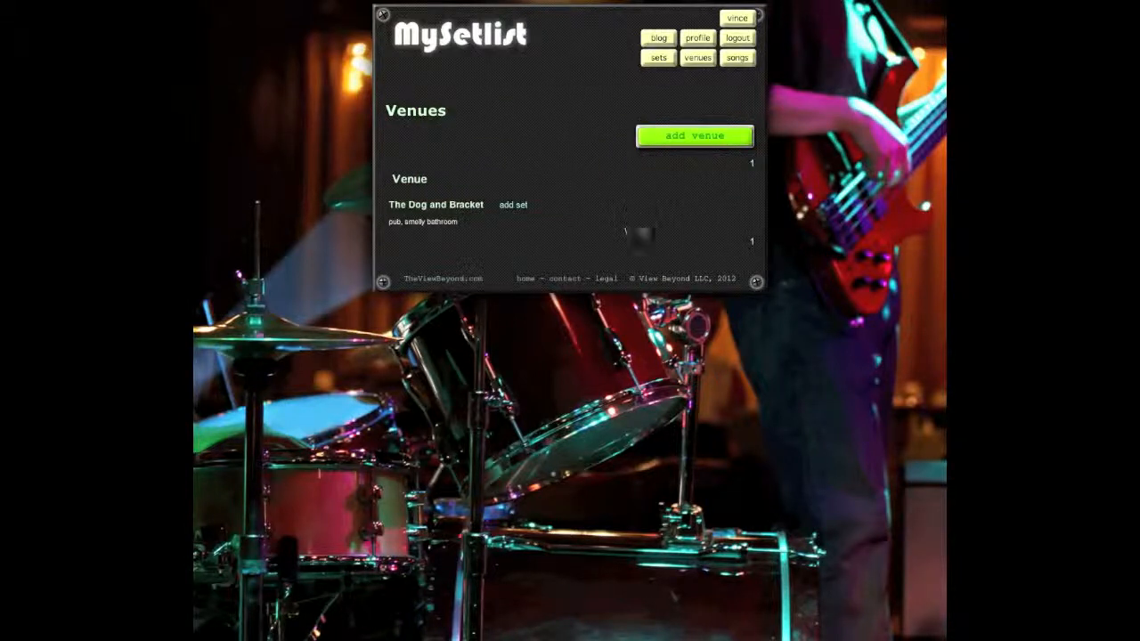
{"action": "left_click", "coordinate": [682, 140]}
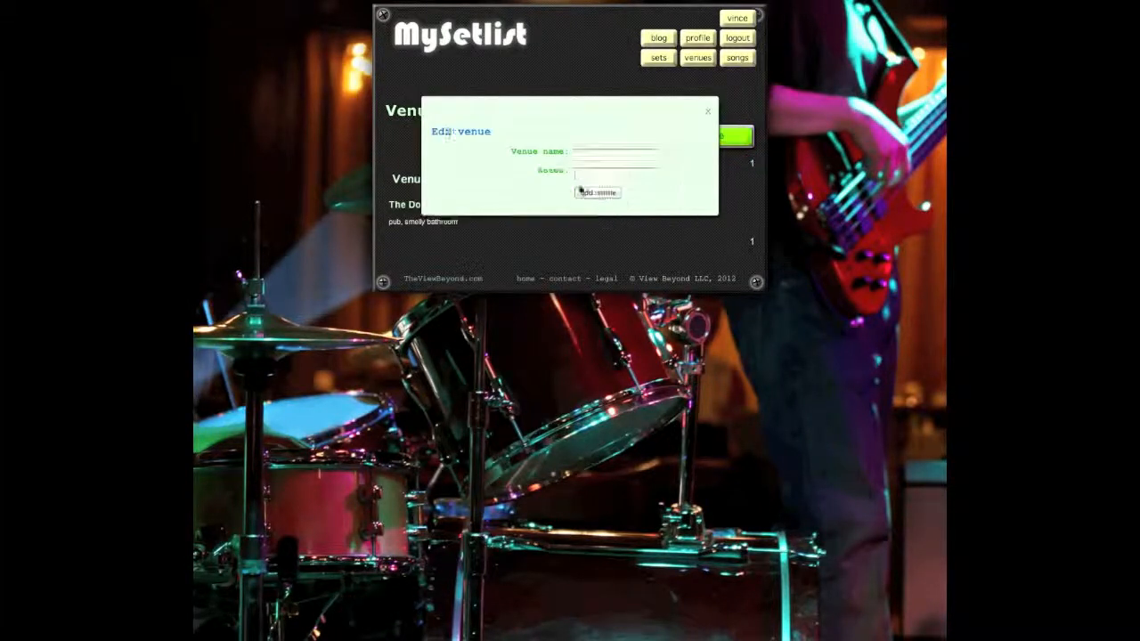
{"action": "left_click", "coordinate": [605, 154]}
Step: Save the venue 'Good Times!' with the note 'DISCO'
{"action": "type", "text": "Good times"}
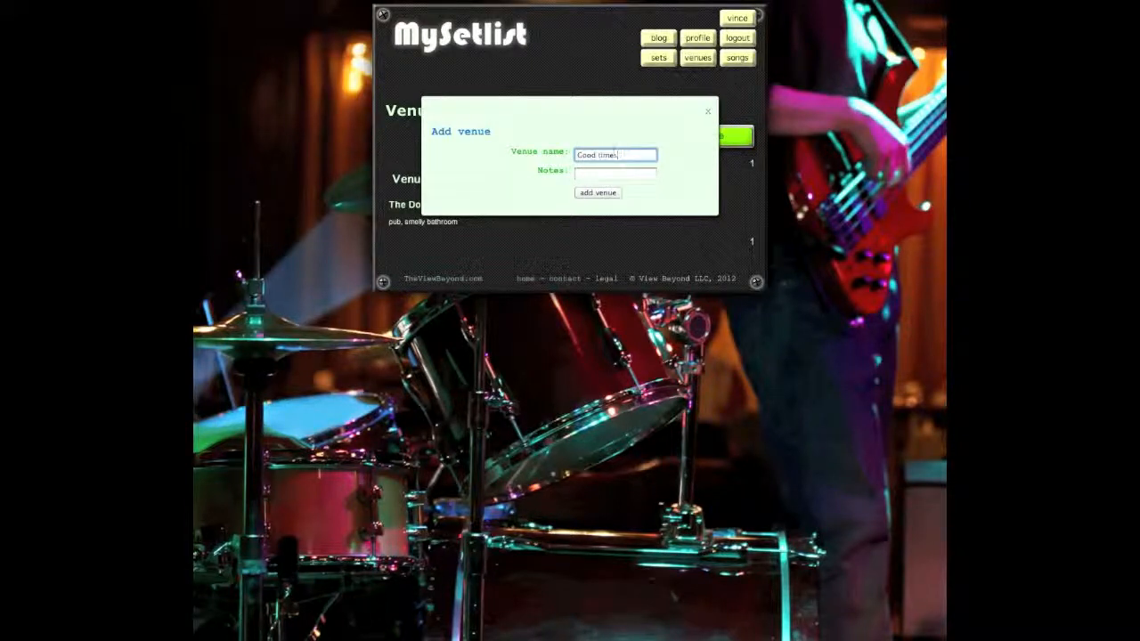
{"action": "type", "text": "e"}
{"action": "type", "text": "imes!"}
{"action": "key", "text": "Tab"}
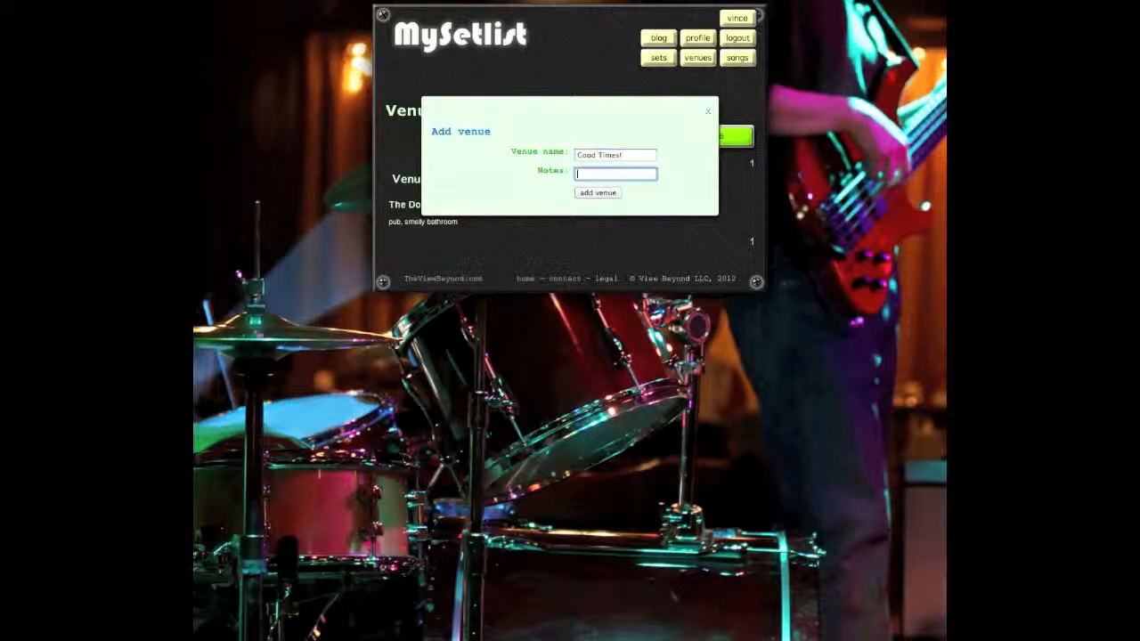
{"action": "type", "text": "DISCO!!!!"}
{"action": "left_click", "coordinate": [597, 193]}
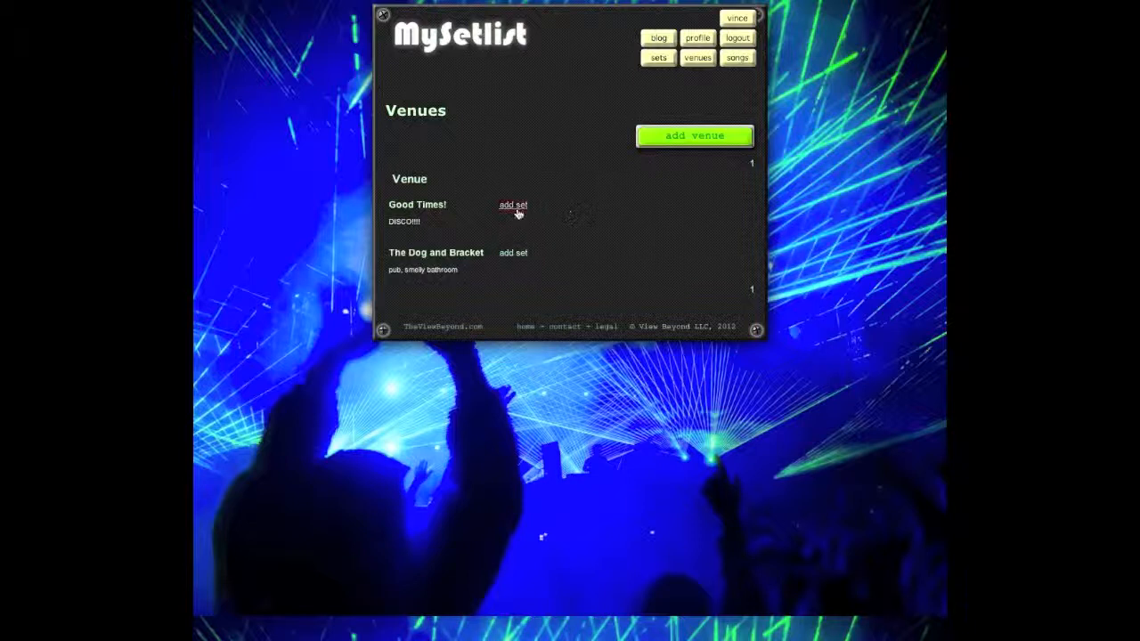
Step: From the setlists page, start a new set and scroll to its available songs
{"action": "left_click", "coordinate": [661, 58]}
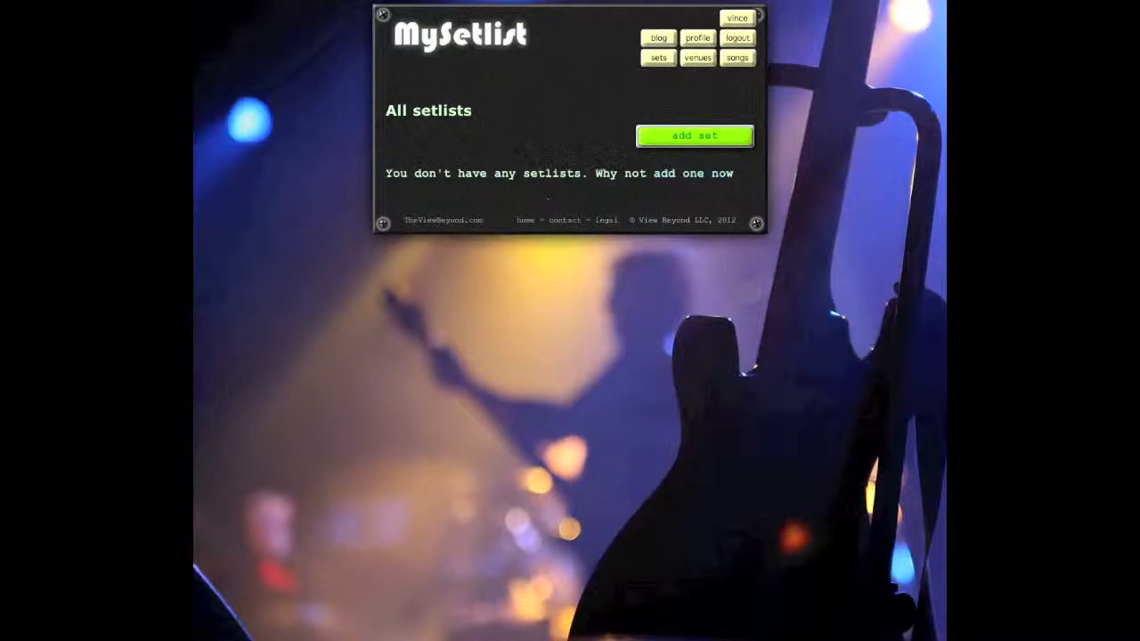
{"action": "left_click", "coordinate": [675, 135]}
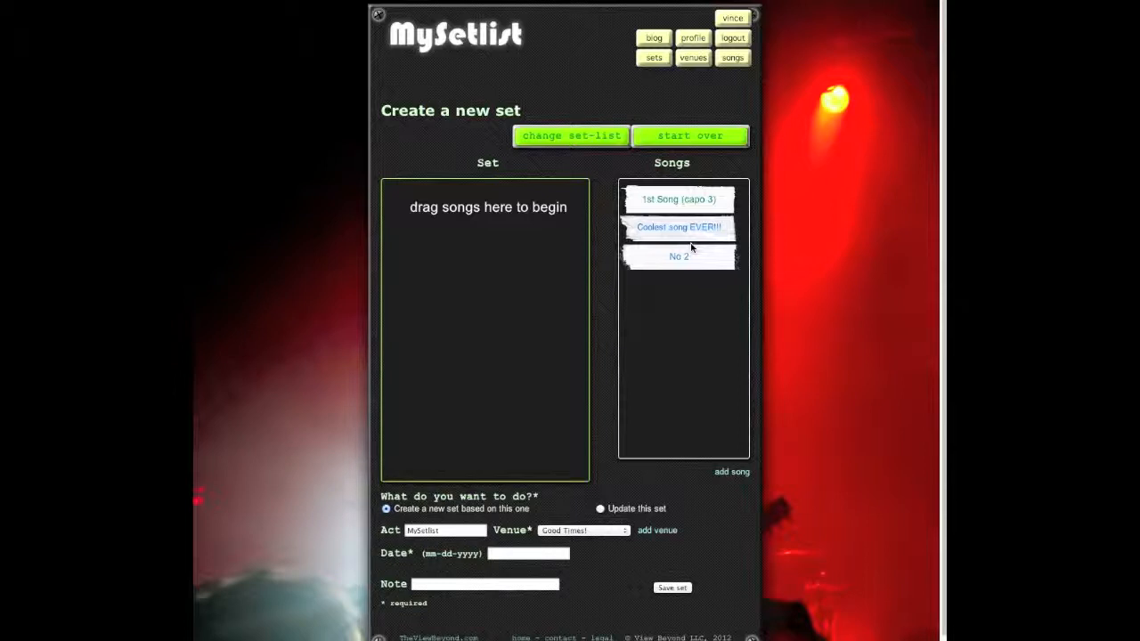
{"action": "scroll", "coordinate": [772, 189], "scroll_direction": "down", "scroll_amount": 1}
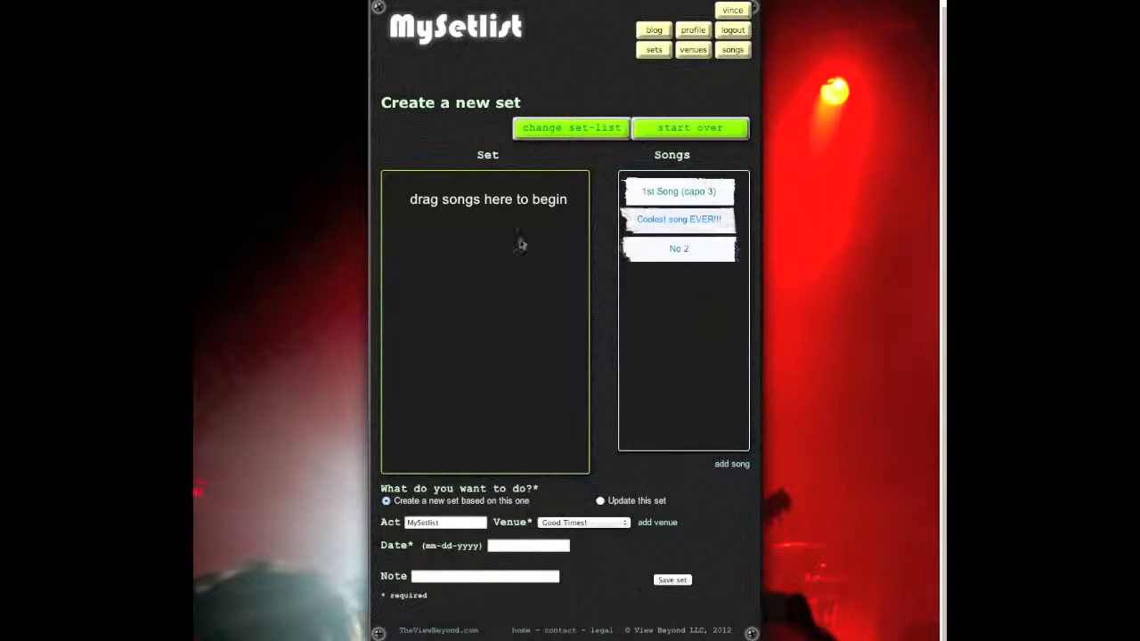
Step: Drag 1st Song (capo 3), Coolest song EVER!!! and No 2 into the Set box
{"action": "left_click_drag", "start_coordinate": [693, 194], "coordinate": [484, 205]}
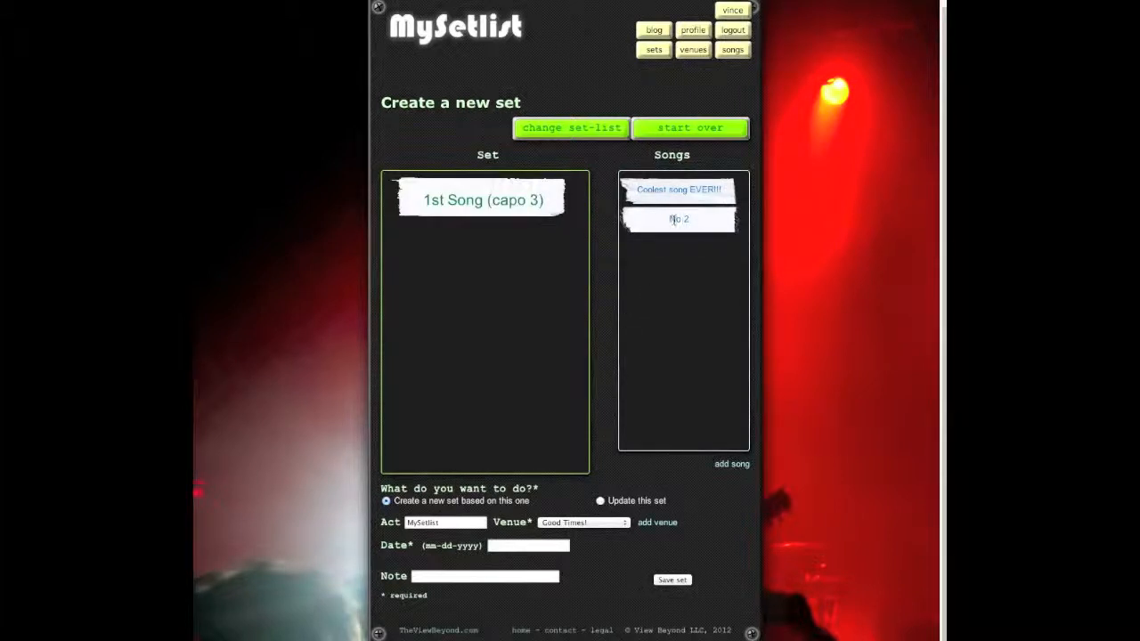
{"action": "left_click_drag", "start_coordinate": [681, 199], "coordinate": [484, 214]}
{"action": "left_click_drag", "start_coordinate": [662, 190], "coordinate": [484, 294]}
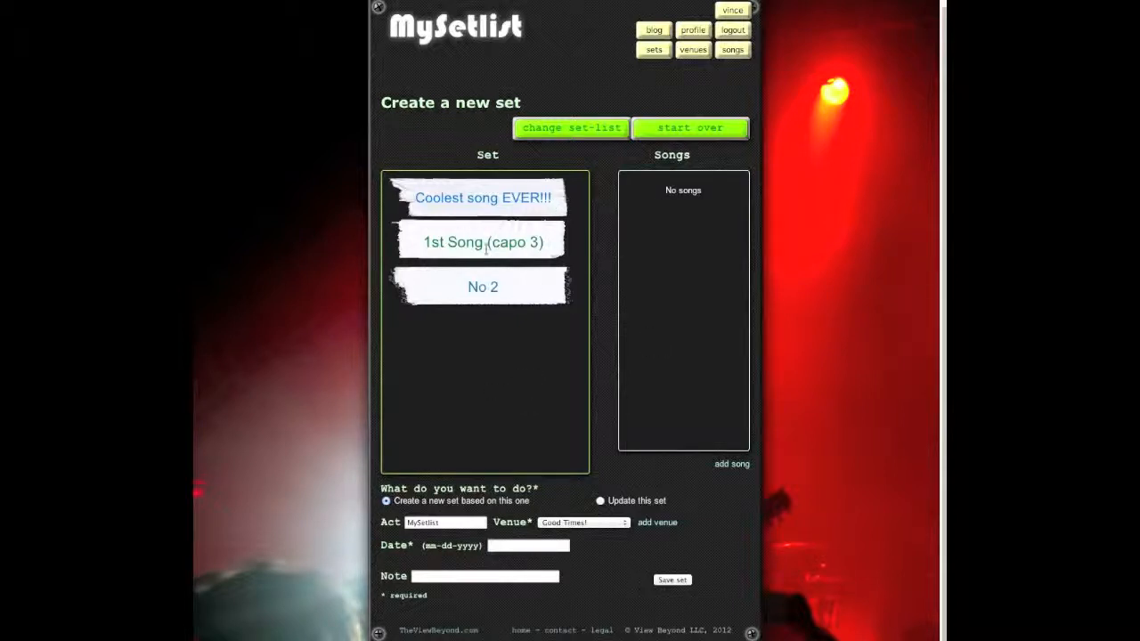
Step: Clear the set, re-add all three songs, and reorder them: 1st Song (capo 3), No 2, Coolest song EVER!!!
{"action": "left_click", "coordinate": [698, 129]}
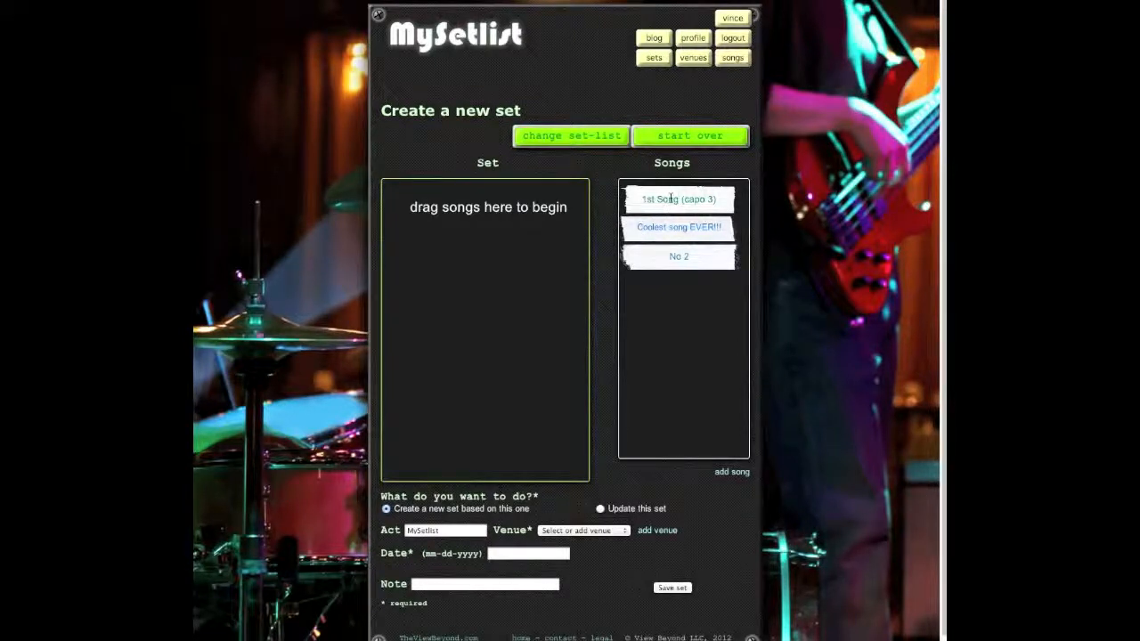
{"action": "left_click_drag", "start_coordinate": [695, 202], "coordinate": [477, 207]}
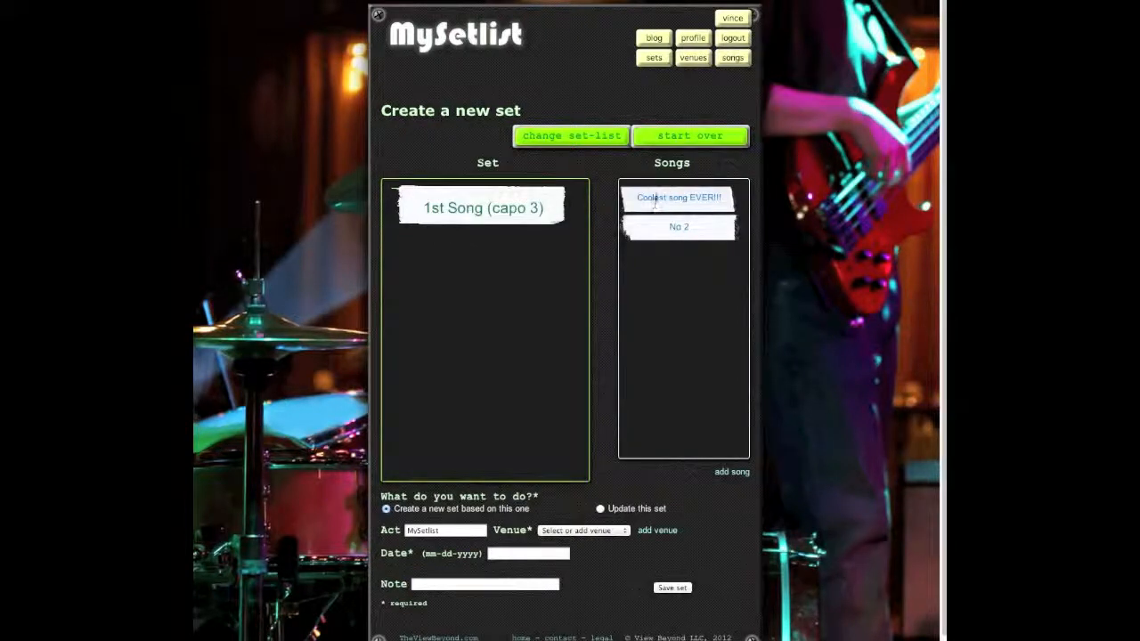
{"action": "left_click_drag", "start_coordinate": [667, 204], "coordinate": [477, 262]}
{"action": "left_click_drag", "start_coordinate": [686, 200], "coordinate": [501, 299]}
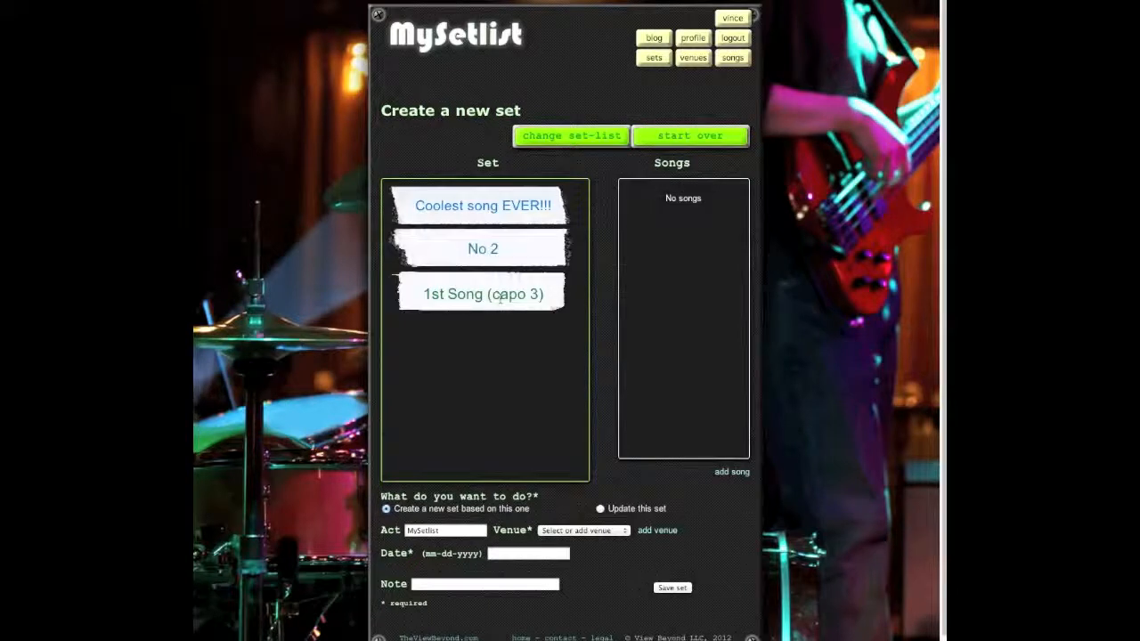
{"action": "left_click_drag", "start_coordinate": [507, 247], "coordinate": [506, 318]}
{"action": "left_click_drag", "start_coordinate": [499, 206], "coordinate": [497, 307]}
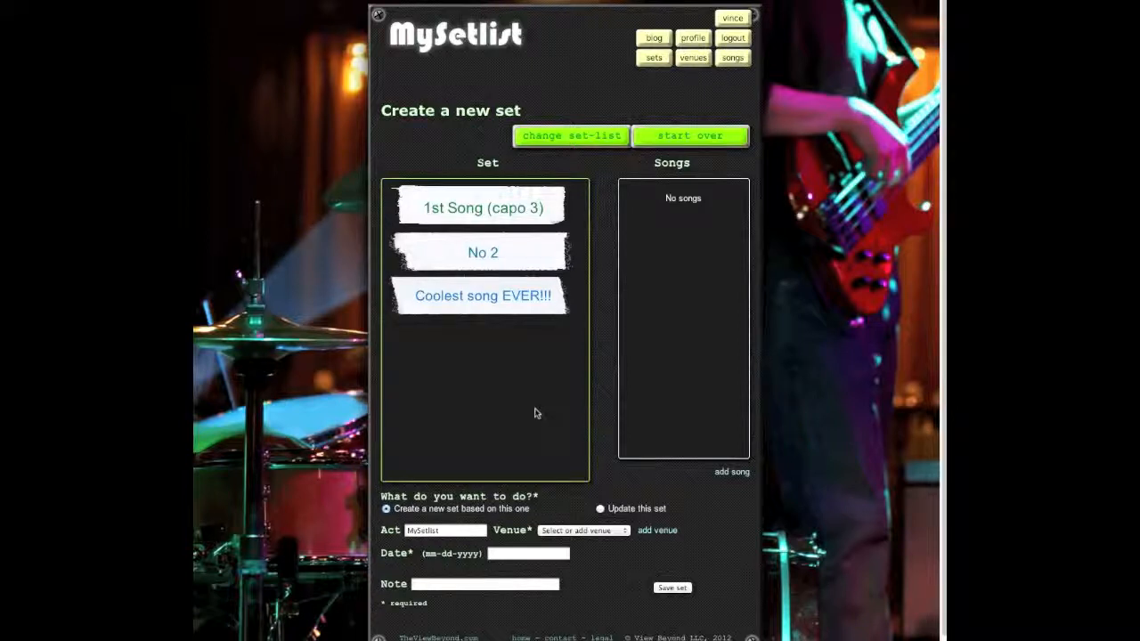
Step: Save the set for The Dog and Bracket on 12-25-2012 with the note 'load-in at 9am'
{"action": "left_click", "coordinate": [615, 531]}
{"action": "left_click", "coordinate": [609, 551]}
{"action": "left_click", "coordinate": [564, 555]}
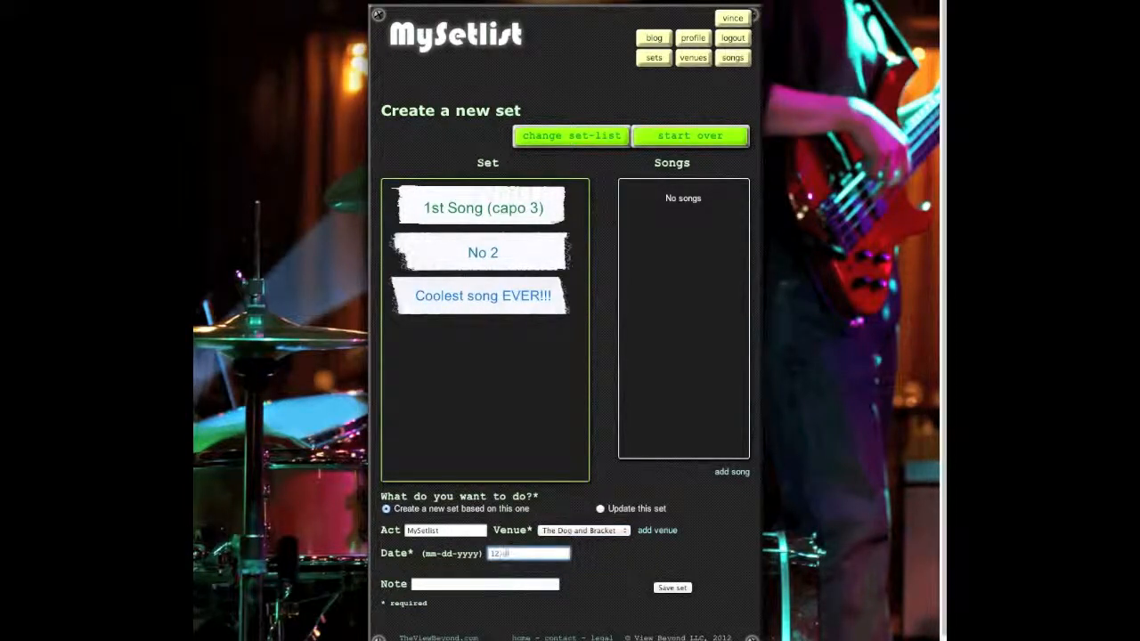
{"action": "type", "text": "12-25-2012"}
{"action": "key", "text": "Tab"}
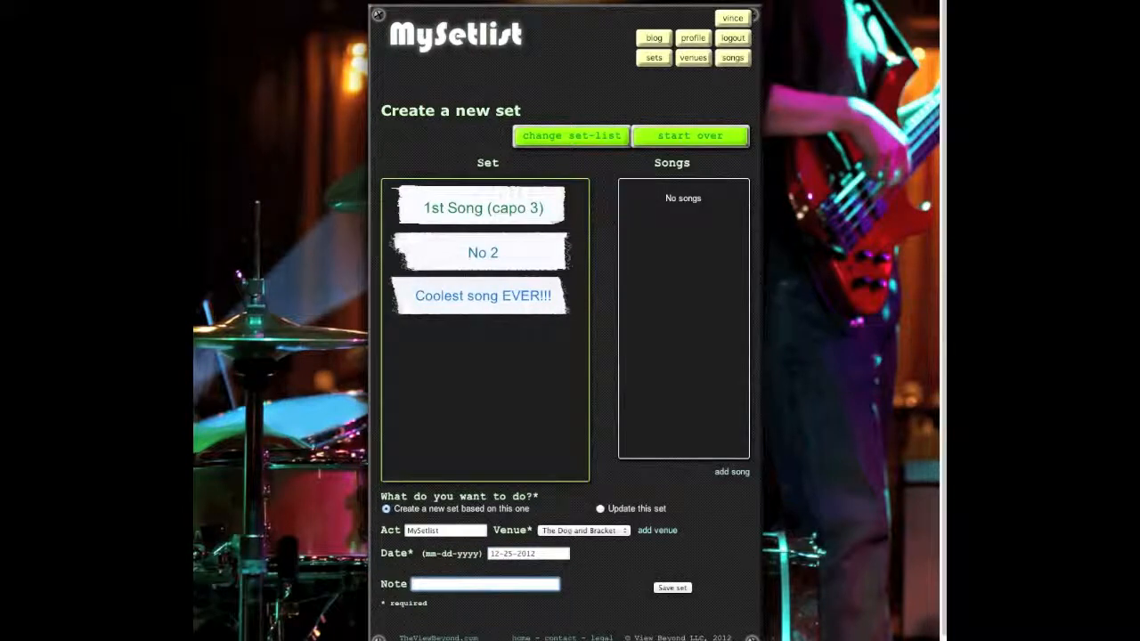
{"action": "type", "text": "load-in at 9am"}
{"action": "left_click", "coordinate": [672, 588]}
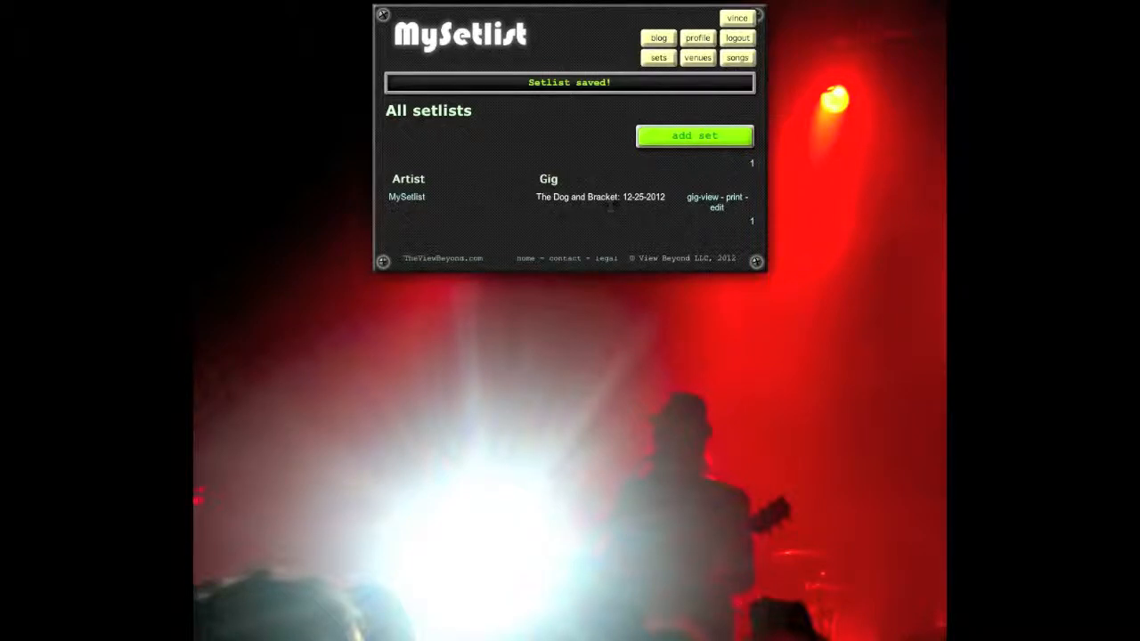
Step: Open The Dog and Bracket's 12-25-2012 setlist from the Venues page
{"action": "left_click", "coordinate": [699, 58]}
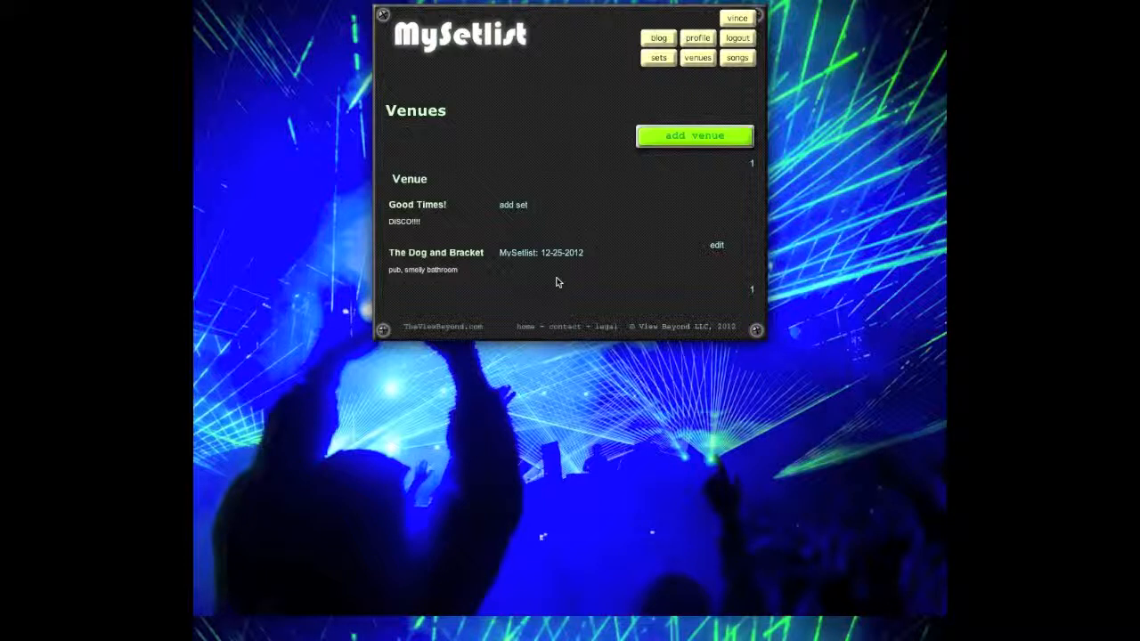
{"action": "left_click", "coordinate": [554, 258]}
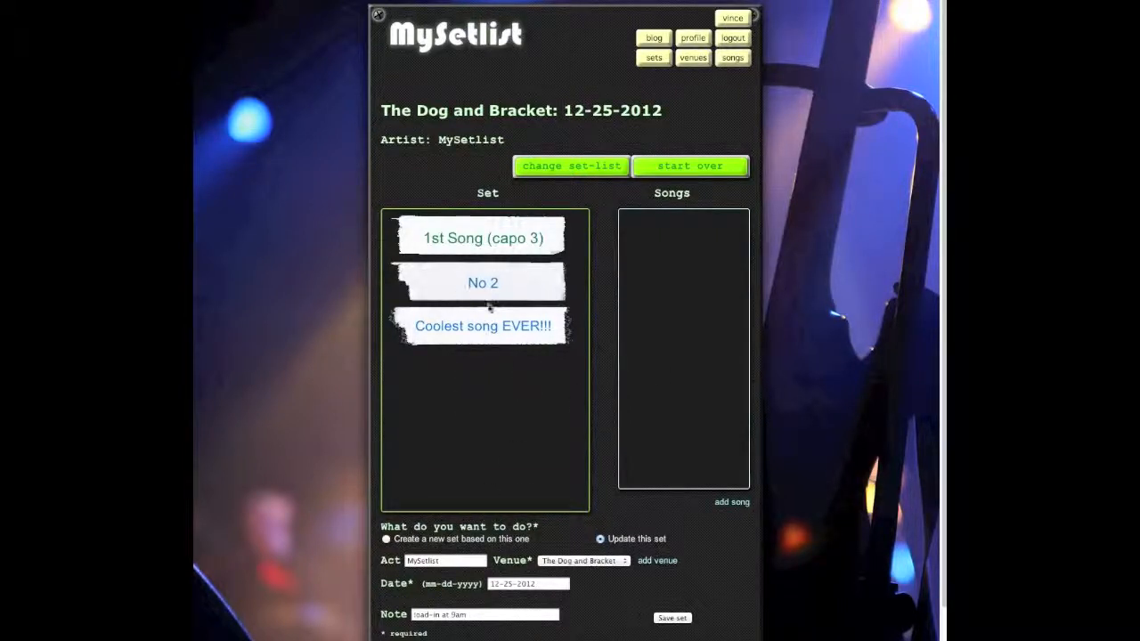
Step: Remove No 2 from the set, make it a new set, and date it 10-10-2012
{"action": "left_click_drag", "start_coordinate": [483, 282], "coordinate": [719, 247]}
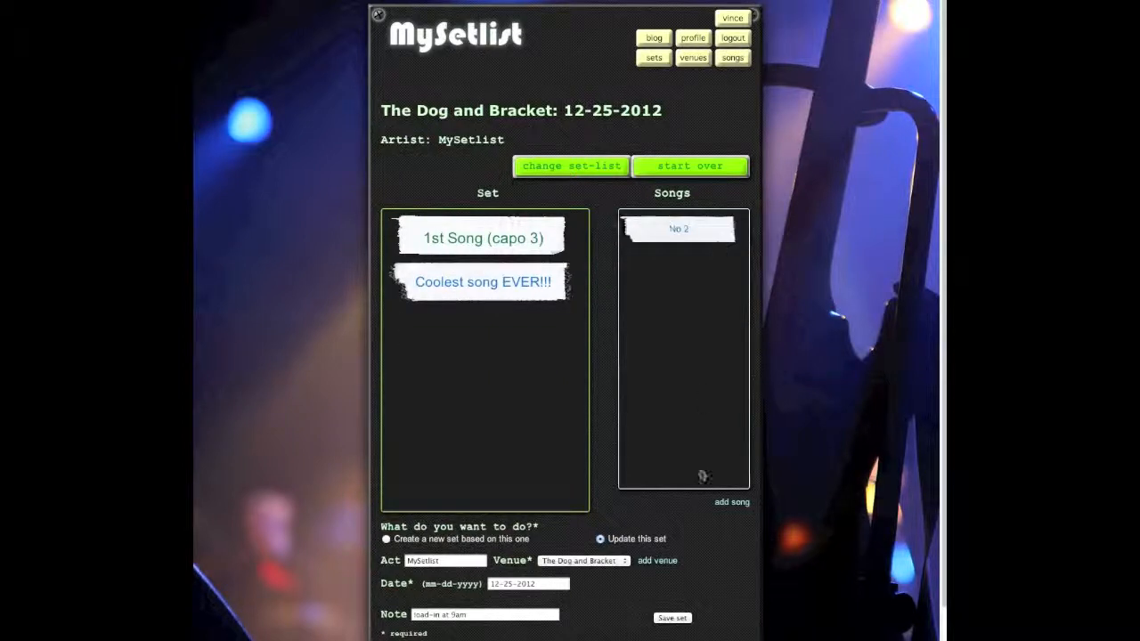
{"action": "left_click", "coordinate": [387, 540]}
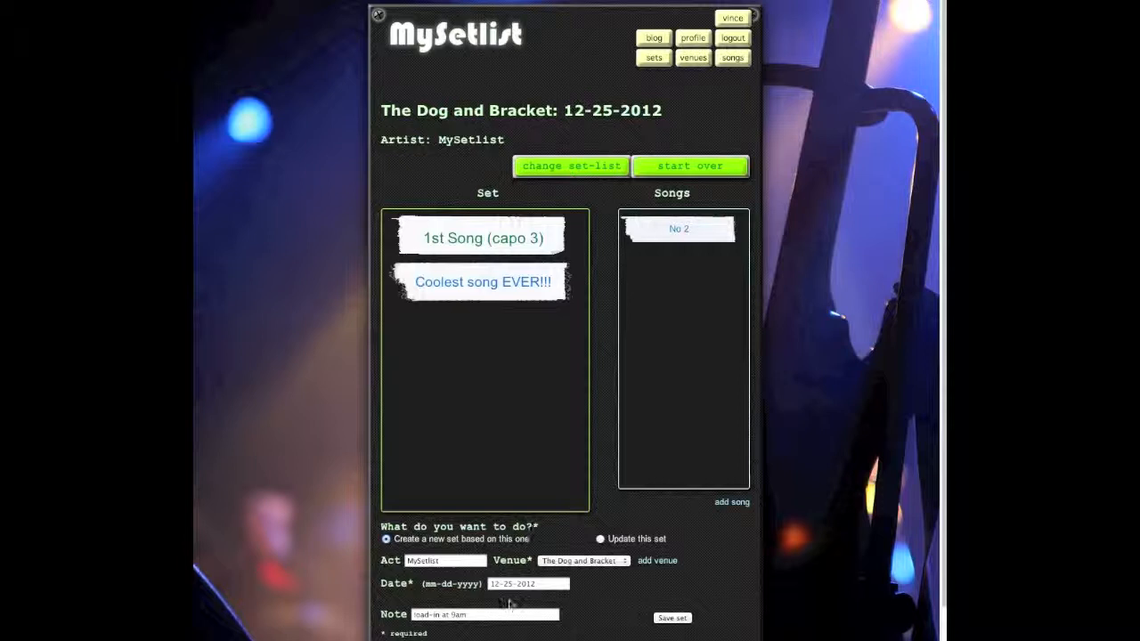
{"action": "left_click", "coordinate": [543, 583]}
{"action": "left_click_drag", "start_coordinate": [542, 584], "coordinate": [482, 576]}
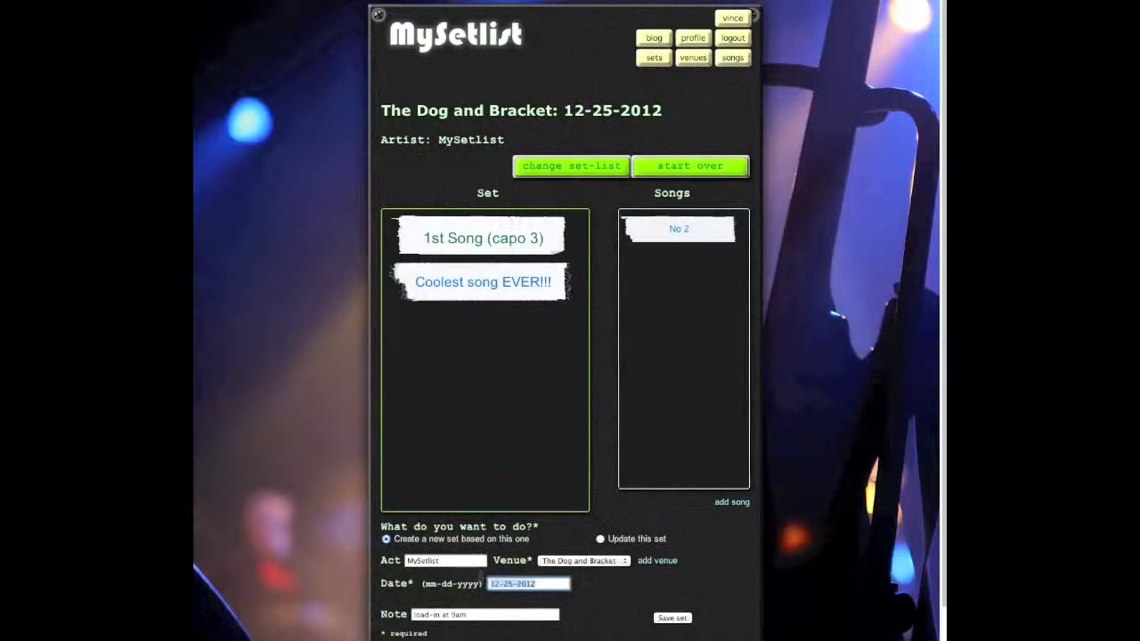
{"action": "type", "text": "10-10-2012"}
Step: Change the note's load-in time to 11am and save the new setlist
{"action": "left_click_drag", "start_coordinate": [488, 617], "coordinate": [453, 617]}
{"action": "type", "text": "11"}
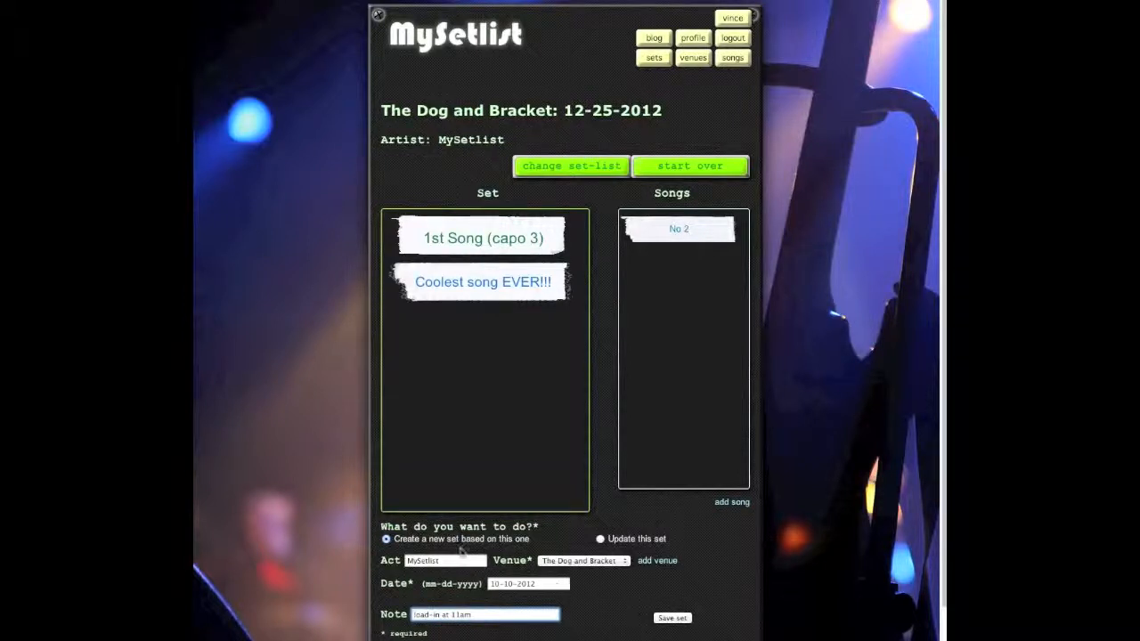
{"action": "left_click", "coordinate": [677, 618]}
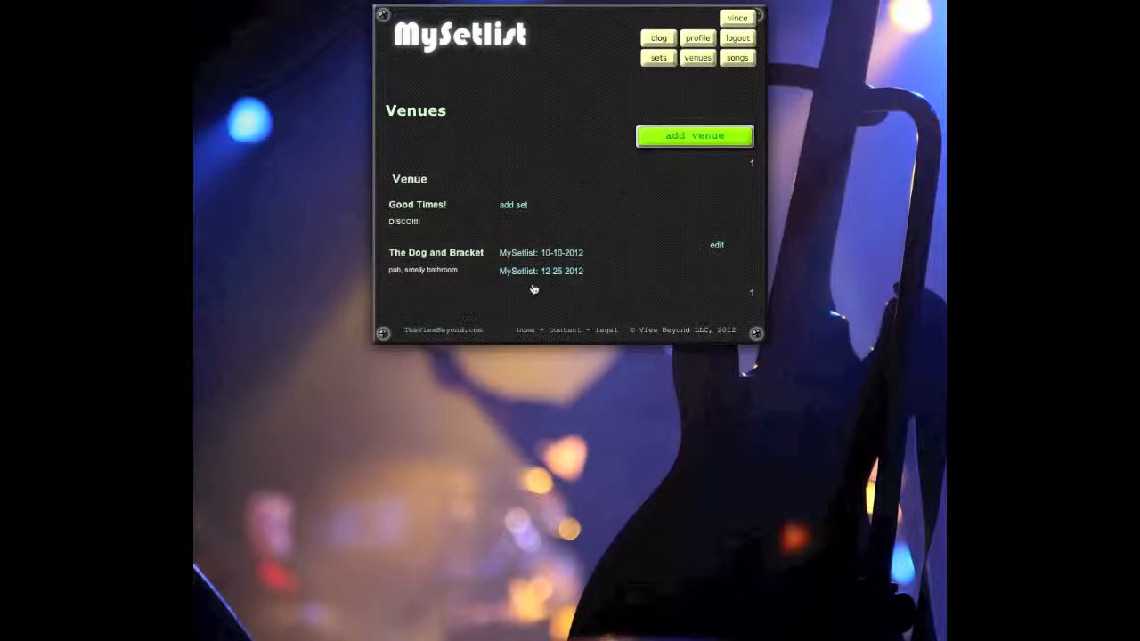
Step: Open the 10-10-2012 setlist, put No 2 back between the other two songs, and save
{"action": "left_click", "coordinate": [555, 255]}
{"action": "left_click", "coordinate": [553, 252]}
{"action": "left_click", "coordinate": [553, 252]}
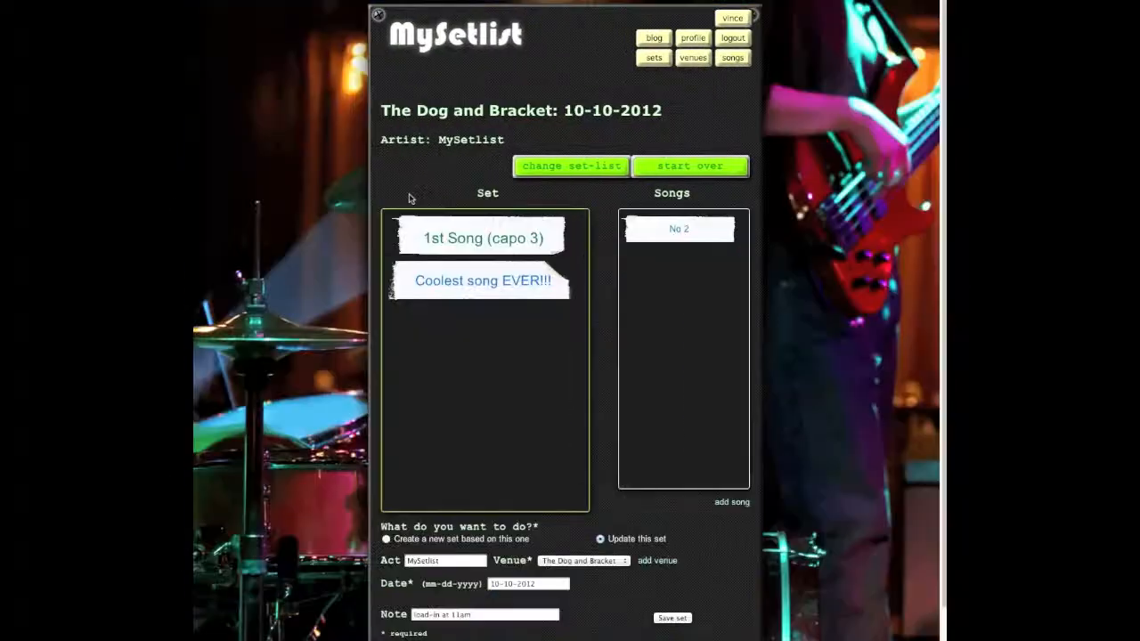
{"action": "left_click_drag", "start_coordinate": [660, 229], "coordinate": [495, 262]}
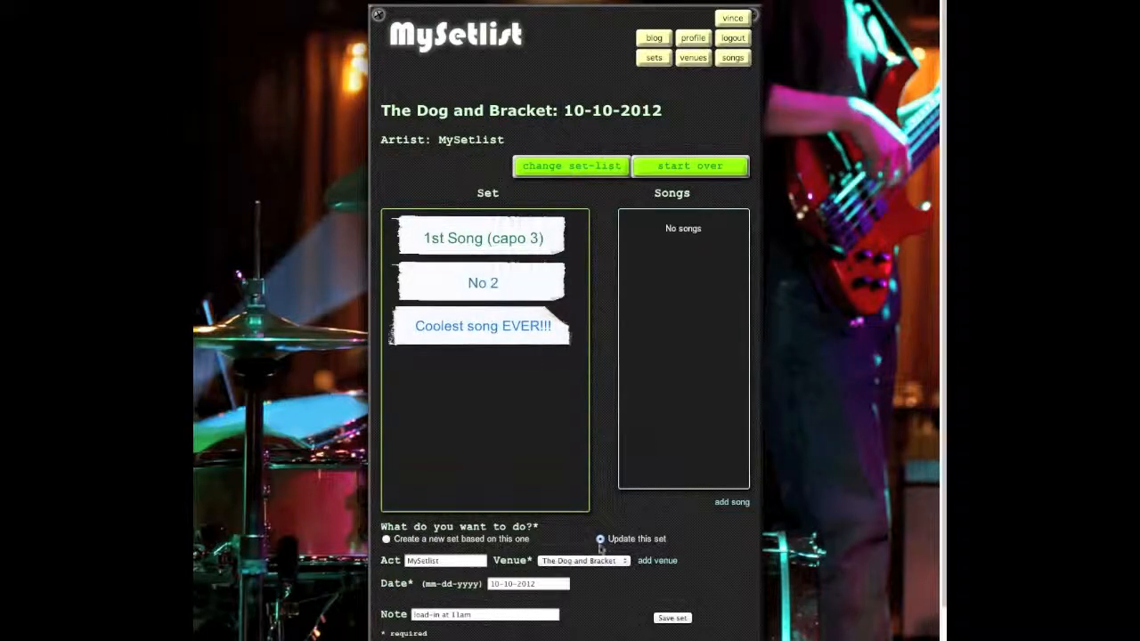
{"action": "left_click", "coordinate": [676, 619]}
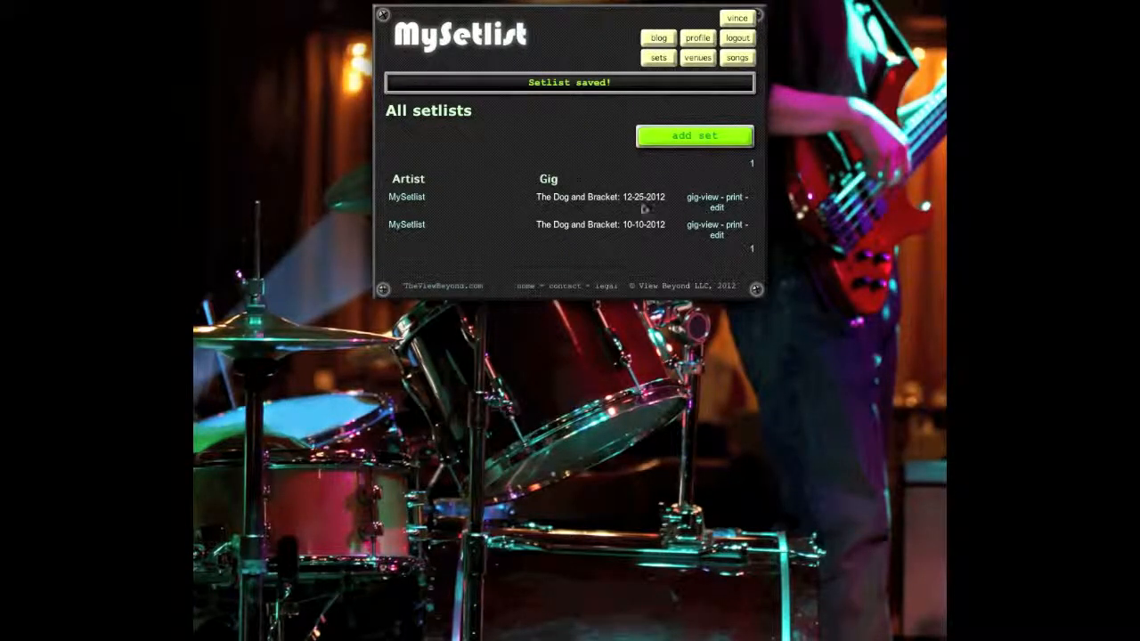
Step: Open the second MySetlist entry, dated 10-10-2012, and bring up its set-list editor
{"action": "left_click", "coordinate": [407, 224]}
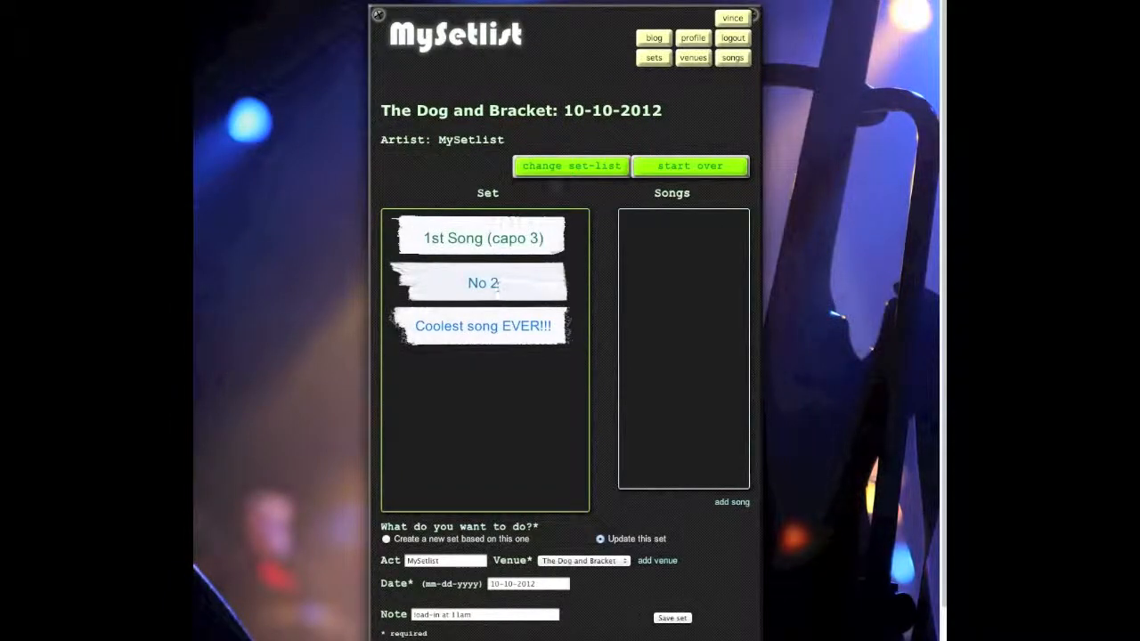
{"action": "left_click", "coordinate": [566, 166]}
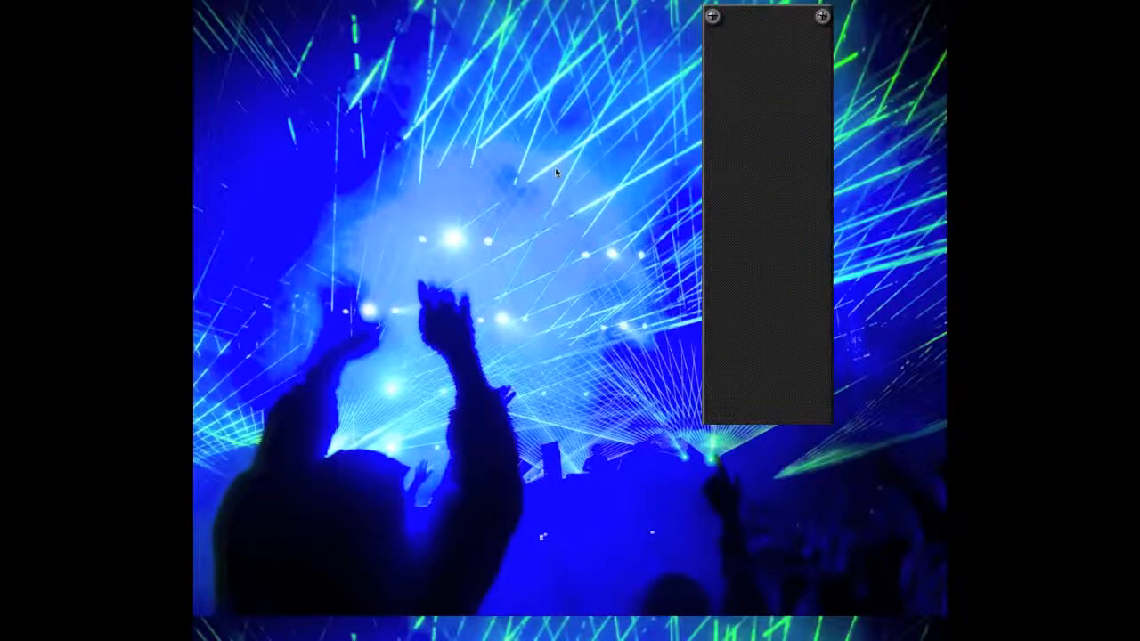
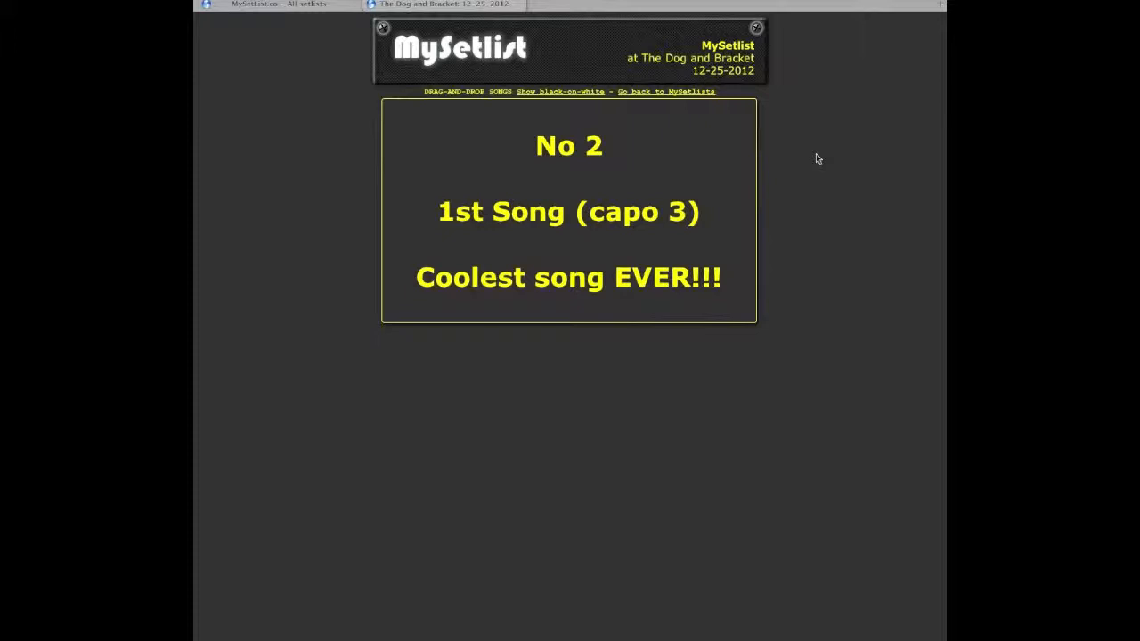
Step: Preview the gig view in black-on-white, return to yellow-on-black, and move No 2 below 1st Song (capo 3)
{"action": "left_click", "coordinate": [577, 94]}
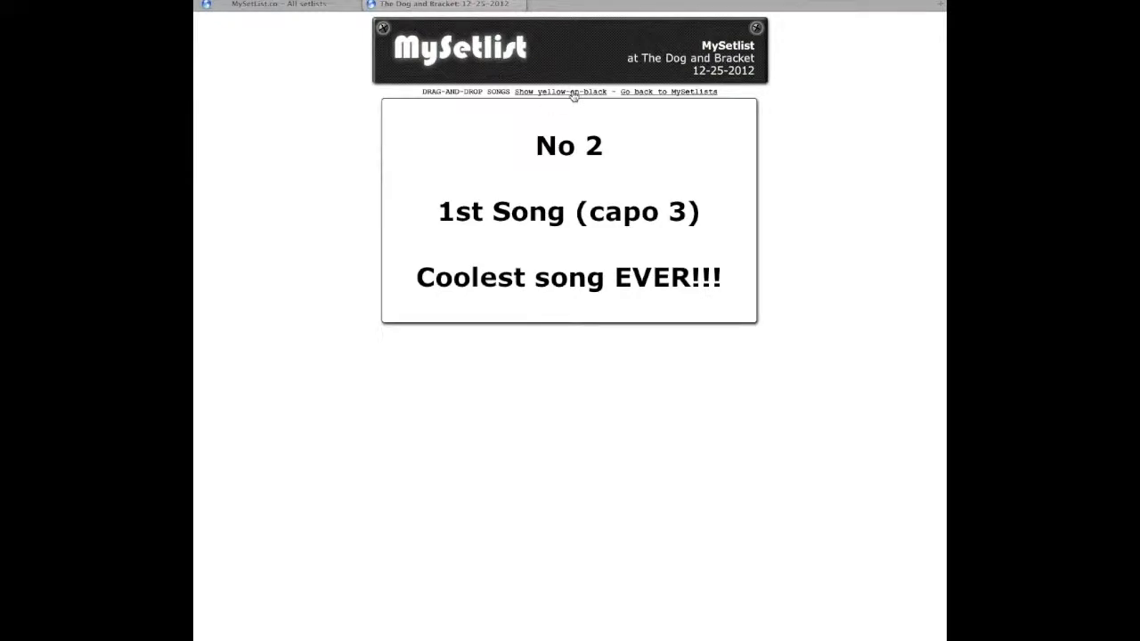
{"action": "left_click", "coordinate": [575, 93]}
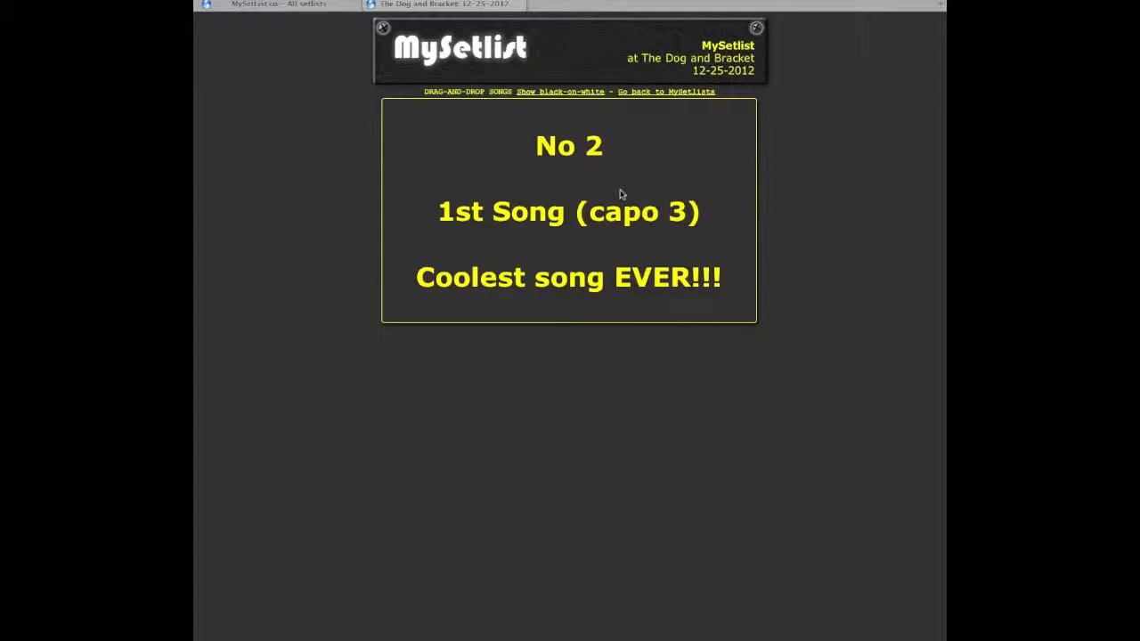
{"action": "left_click_drag", "start_coordinate": [593, 147], "coordinate": [605, 205]}
{"action": "left_click_drag", "start_coordinate": [613, 154], "coordinate": [622, 204]}
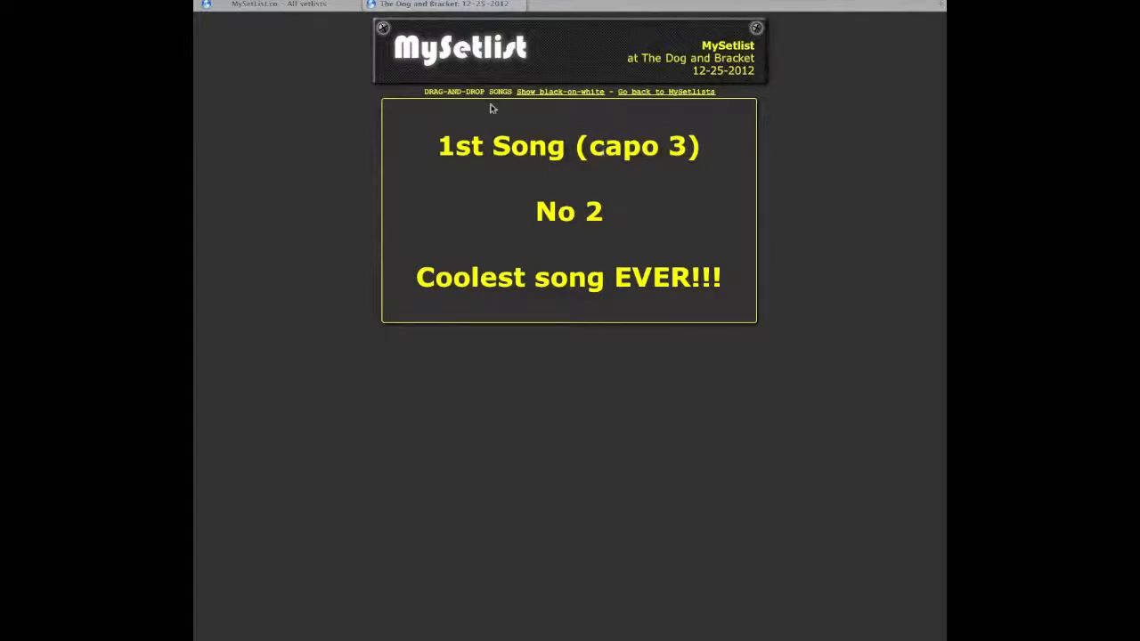
Step: Close the gig view, browse the setlists and songs pages, and open The Dog and Bracket 12-25-2012 edit page
{"action": "left_click", "coordinate": [374, 6]}
{"action": "left_click", "coordinate": [380, 12]}
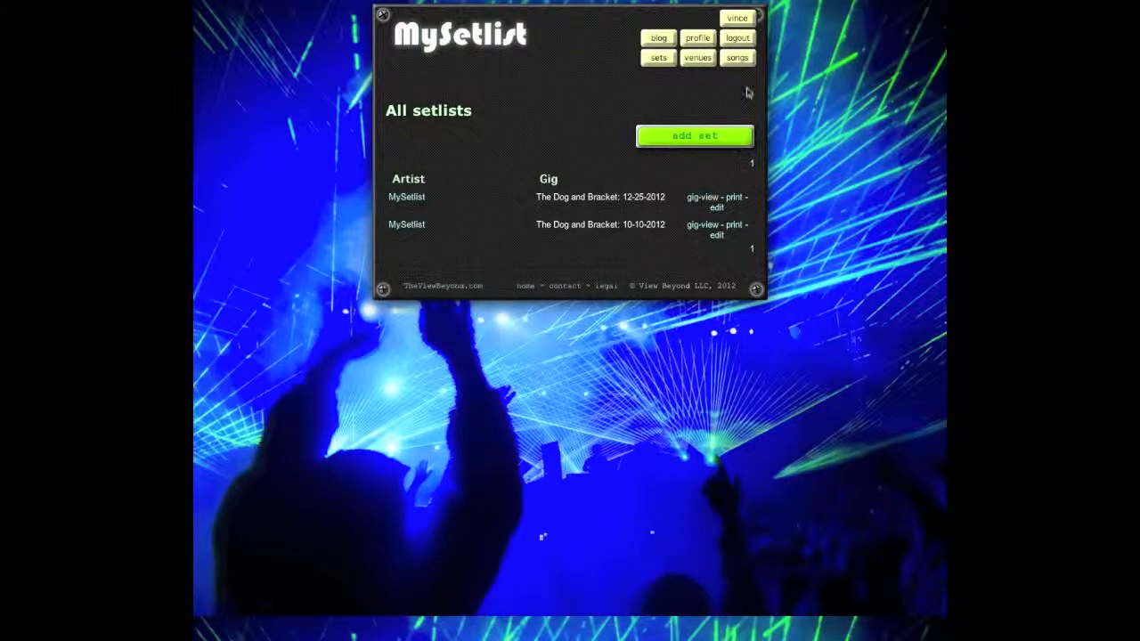
{"action": "left_click", "coordinate": [739, 61]}
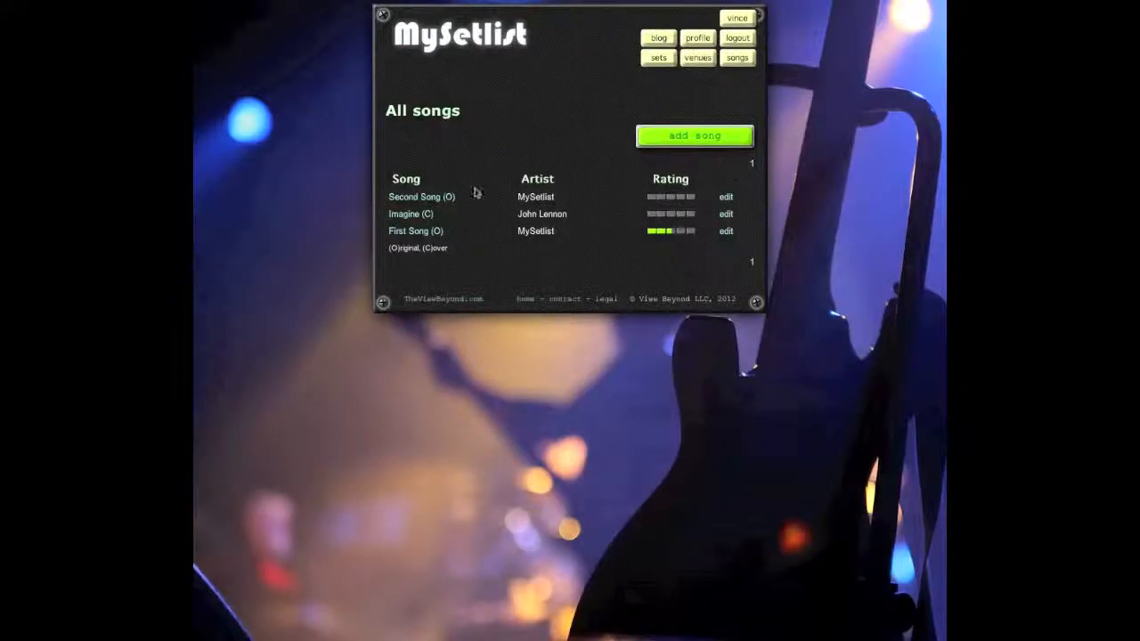
{"action": "left_click", "coordinate": [699, 58]}
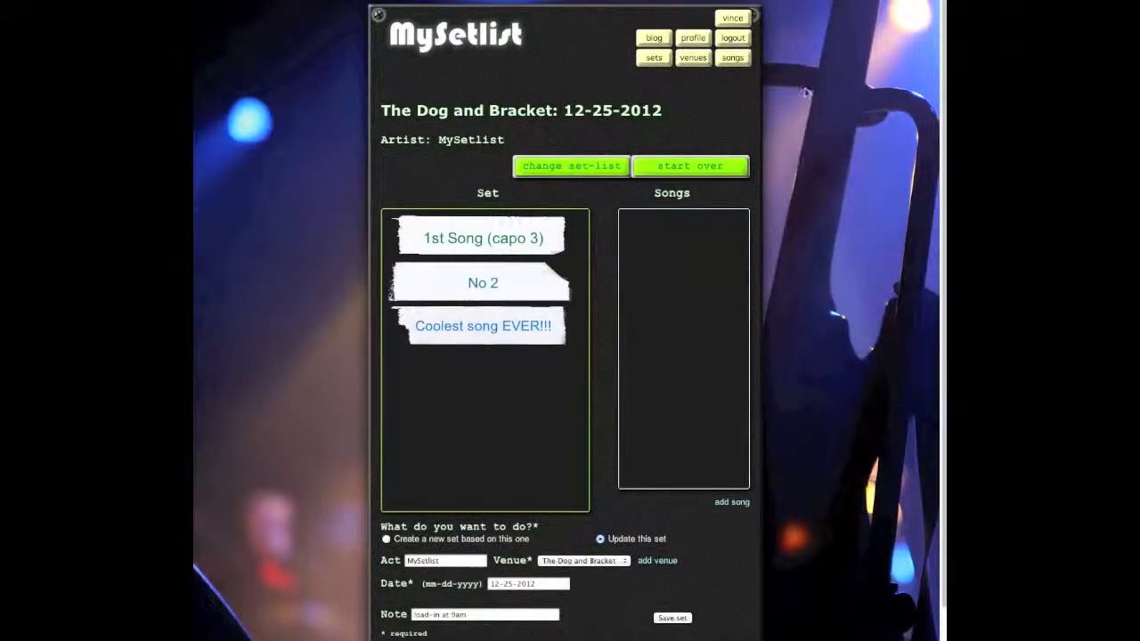
Step: Log out and start signing in with a different account's username
{"action": "left_click", "coordinate": [745, 57]}
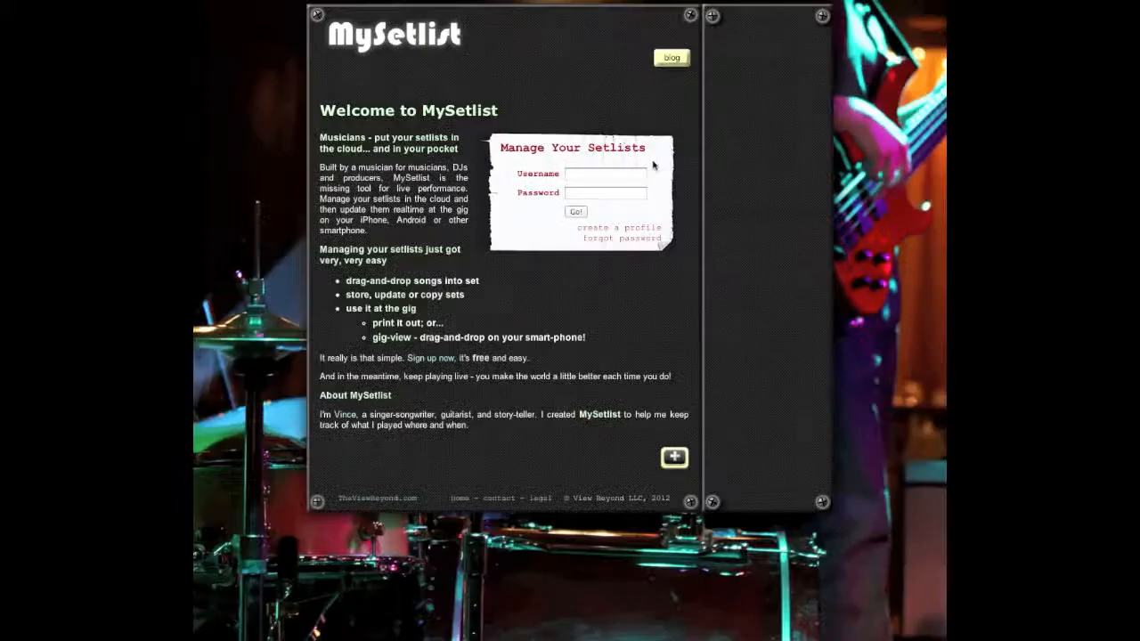
{"action": "left_click", "coordinate": [594, 177]}
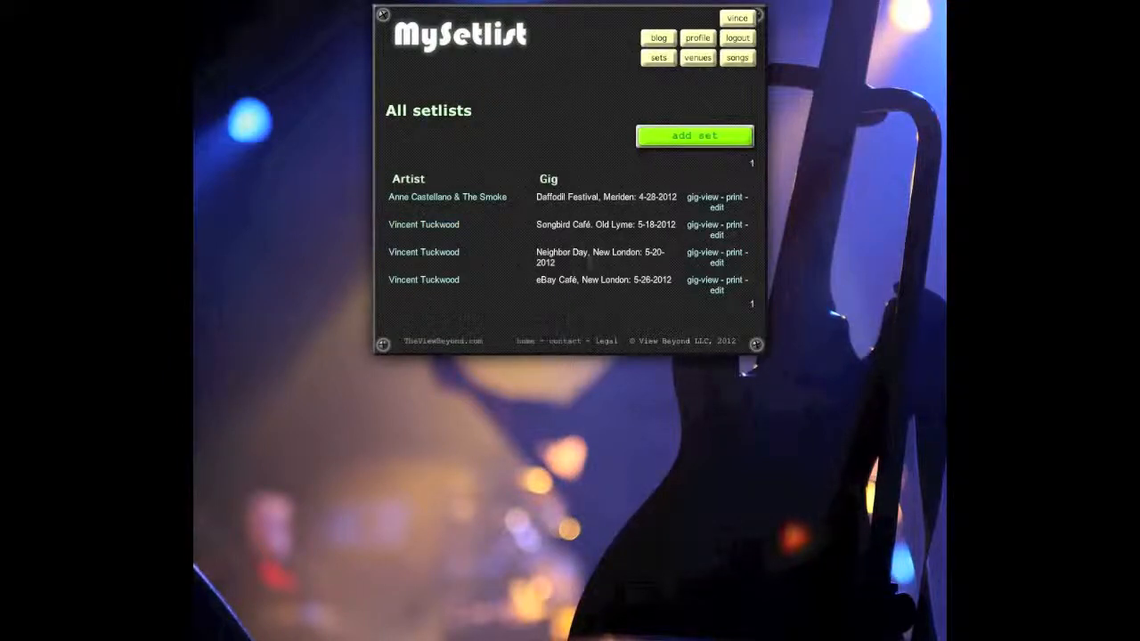
{"action": "left_click", "coordinate": [746, 57]}
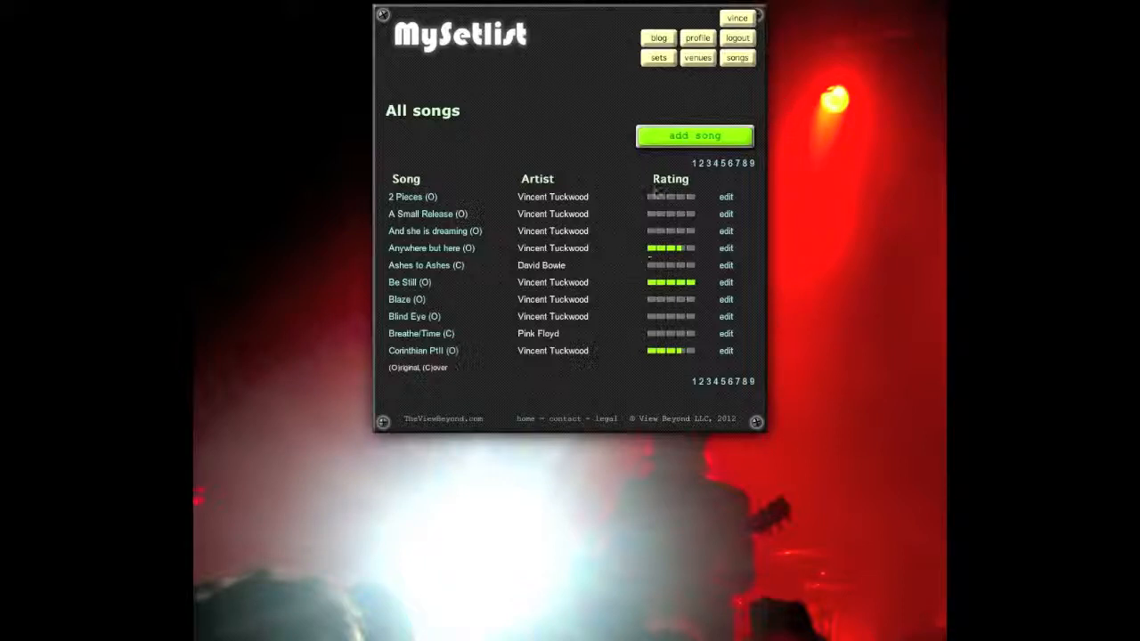
{"action": "left_click", "coordinate": [657, 57]}
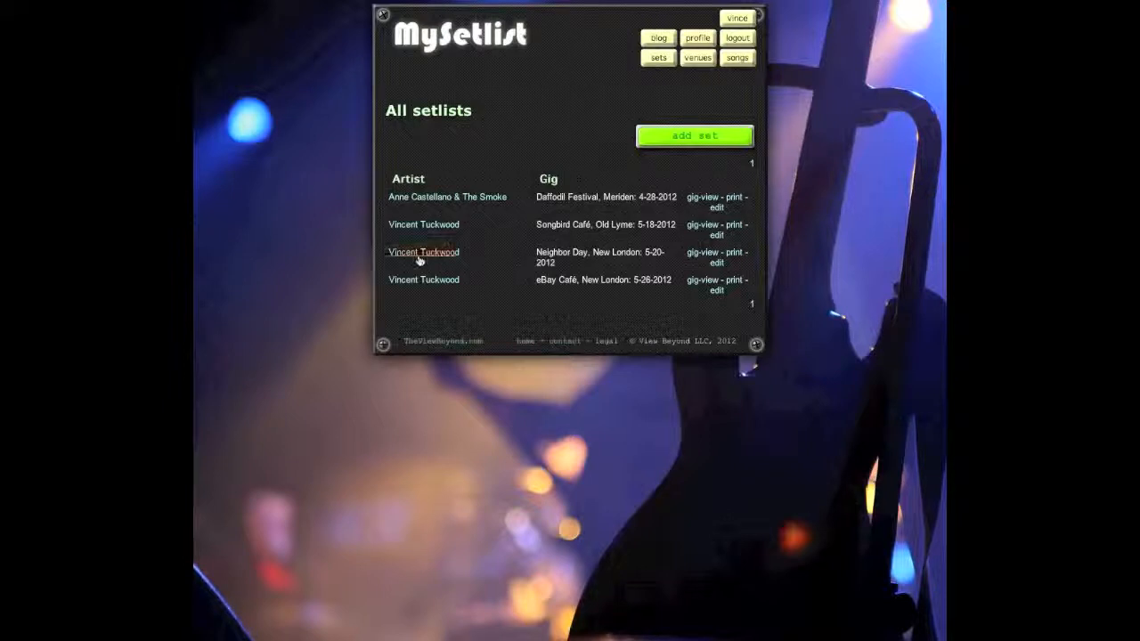
Step: Open the Songbird Café 5-18-2012 set and rearrange songs in its Set and Songs lists
{"action": "left_click", "coordinate": [420, 226]}
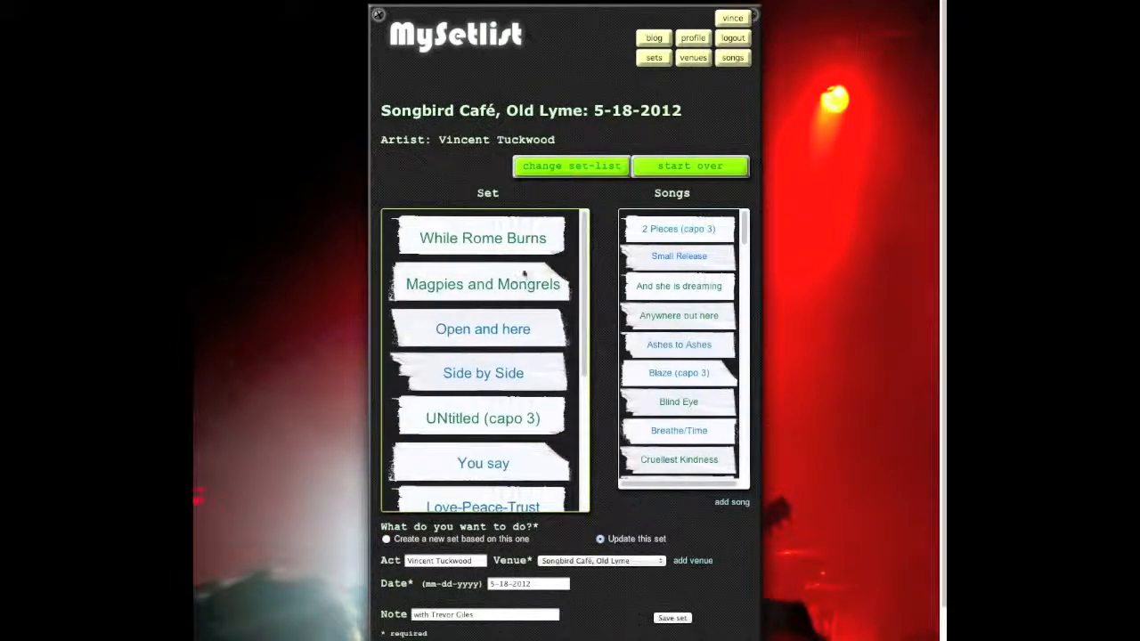
{"action": "left_click_drag", "start_coordinate": [584, 253], "coordinate": [583, 499]}
{"action": "left_click_drag", "start_coordinate": [583, 351], "coordinate": [583, 216]}
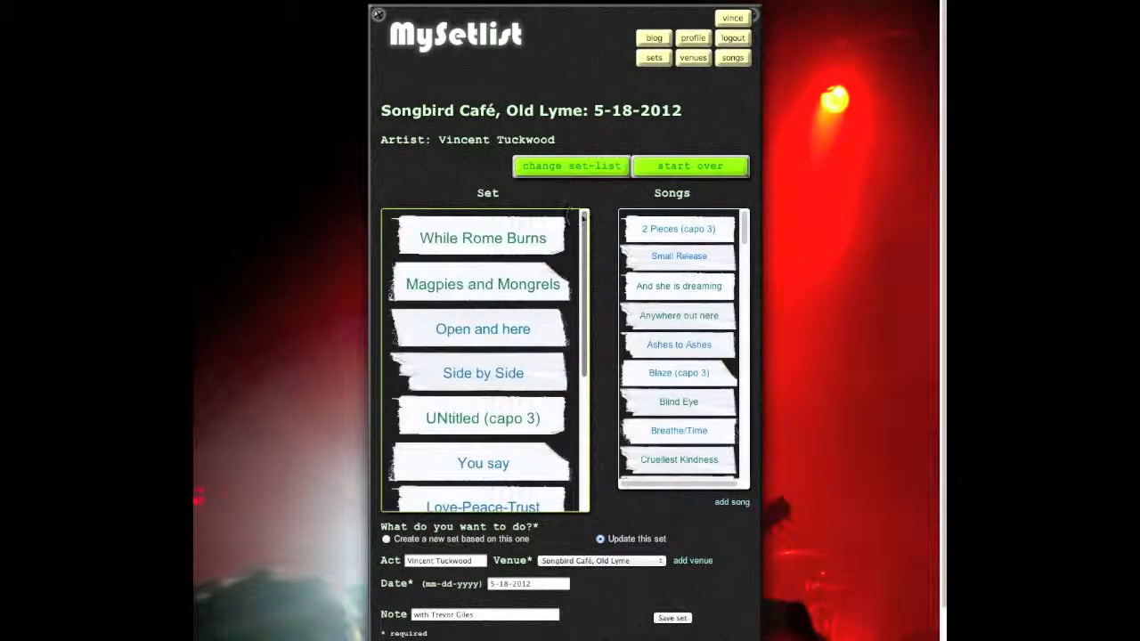
{"action": "mouse_move", "coordinate": [743, 233]}
{"action": "left_mouse_down"}
{"action": "mouse_move", "coordinate": [751, 483]}
{"action": "mouse_move", "coordinate": [755, 229]}
{"action": "left_mouse_up"}
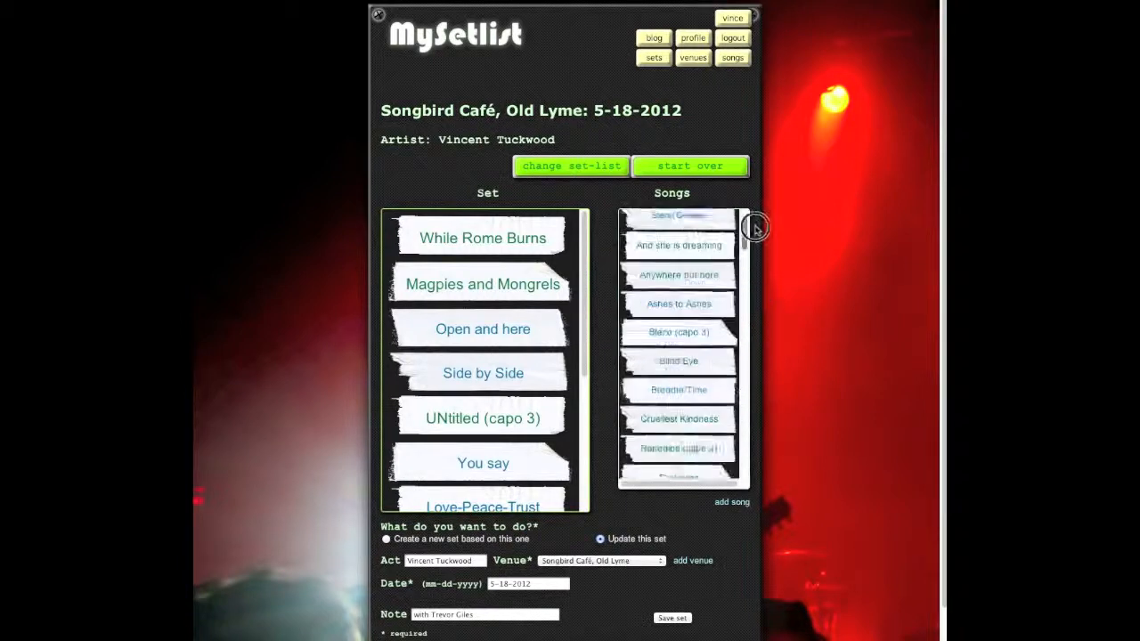
{"action": "left_click_drag", "start_coordinate": [585, 288], "coordinate": [583, 438]}
{"action": "left_click_drag", "start_coordinate": [581, 388], "coordinate": [583, 223]}
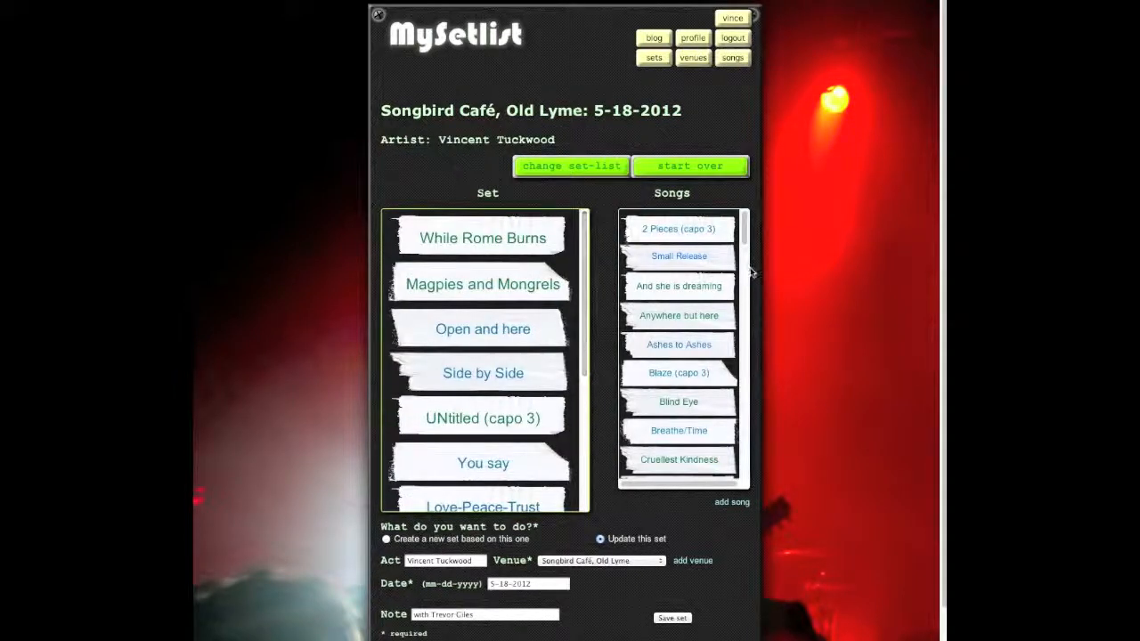
{"action": "left_click_drag", "start_coordinate": [743, 230], "coordinate": [743, 312]}
{"action": "left_click_drag", "start_coordinate": [744, 329], "coordinate": [744, 381]}
{"action": "scroll", "coordinate": [744, 381], "scroll_direction": "down", "scroll_amount": 2}
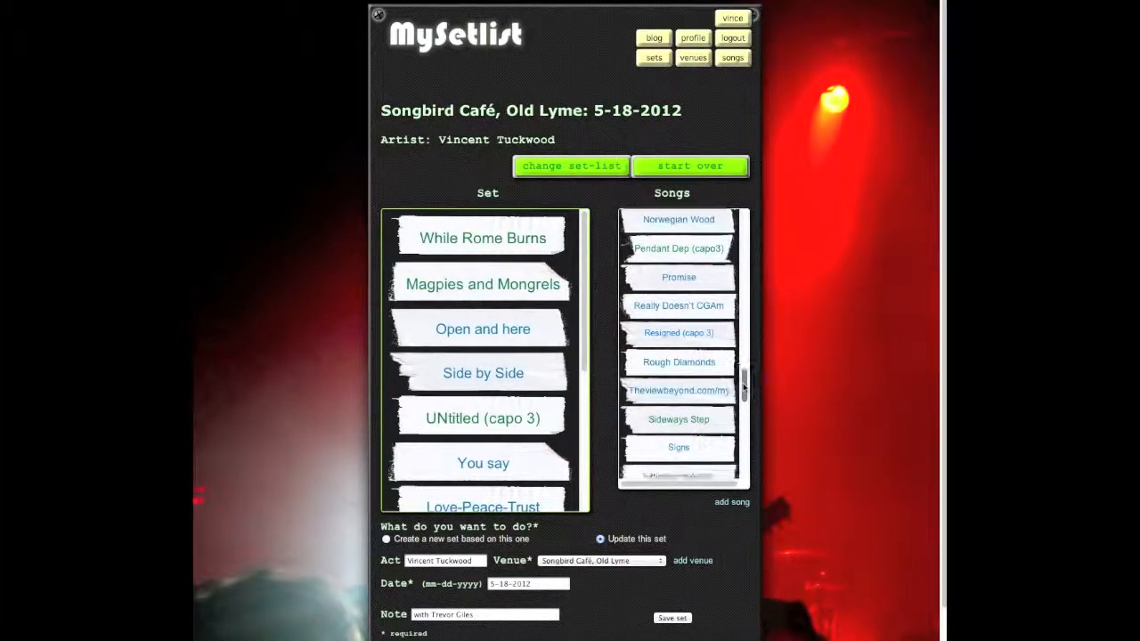
Step: Add Resigned (capo 3), Signs and Transcendence to the set, and drop Corinthian II (cpo3)
{"action": "left_click_drag", "start_coordinate": [667, 337], "coordinate": [458, 450]}
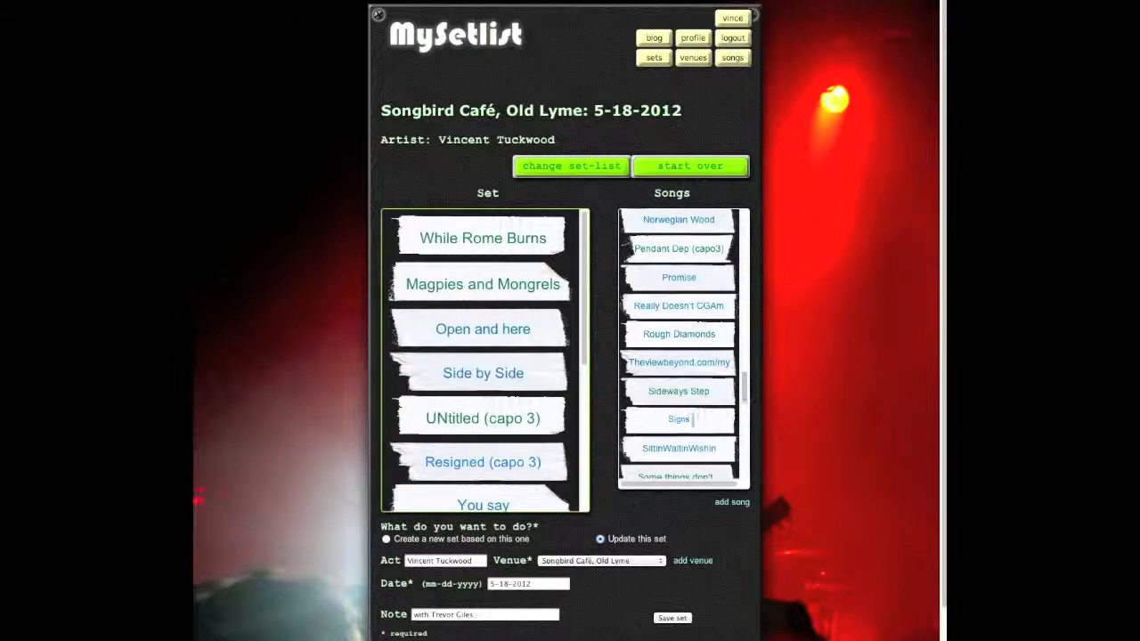
{"action": "left_click_drag", "start_coordinate": [683, 419], "coordinate": [474, 349]}
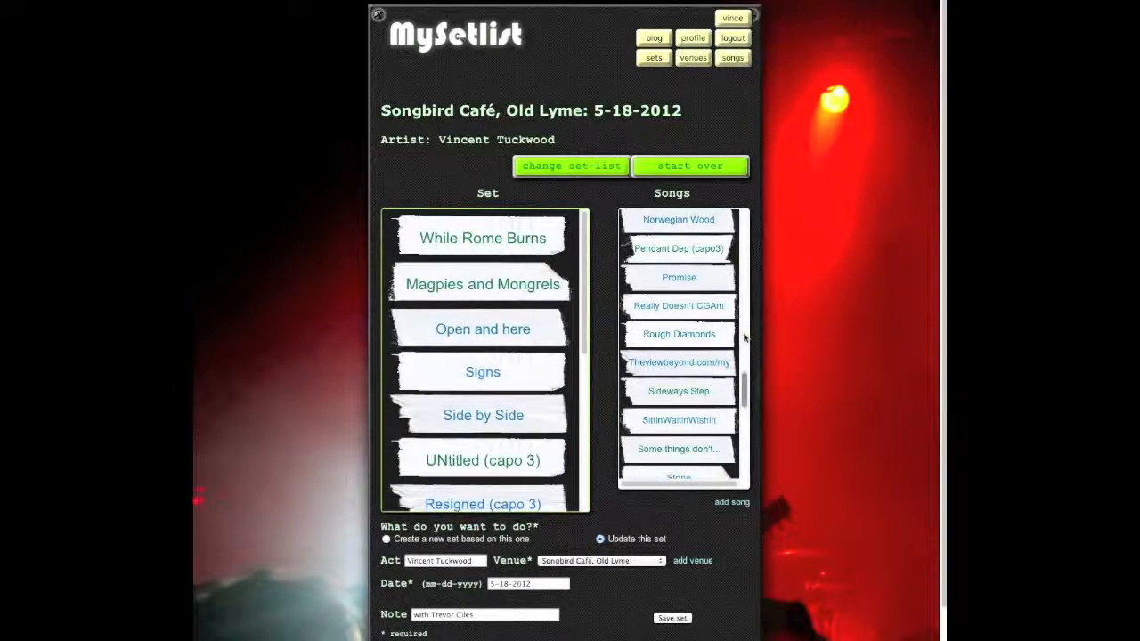
{"action": "left_click_drag", "start_coordinate": [746, 389], "coordinate": [754, 438]}
{"action": "left_click_drag", "start_coordinate": [677, 407], "coordinate": [481, 446]}
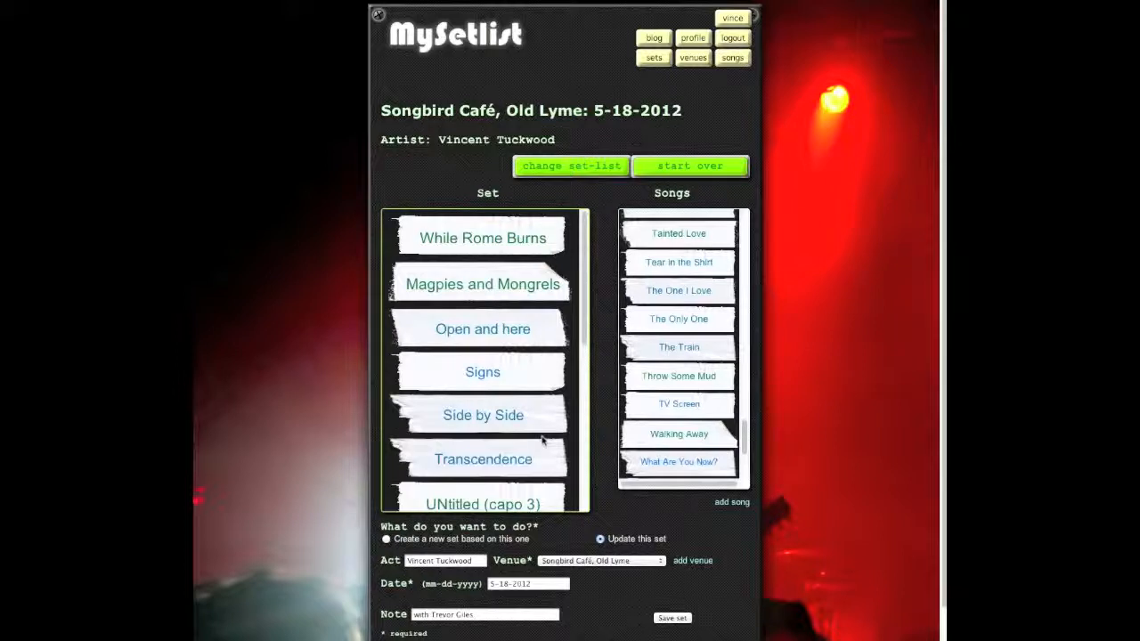
{"action": "left_click_drag", "start_coordinate": [587, 272], "coordinate": [593, 415]}
{"action": "left_click_drag", "start_coordinate": [516, 381], "coordinate": [692, 351]}
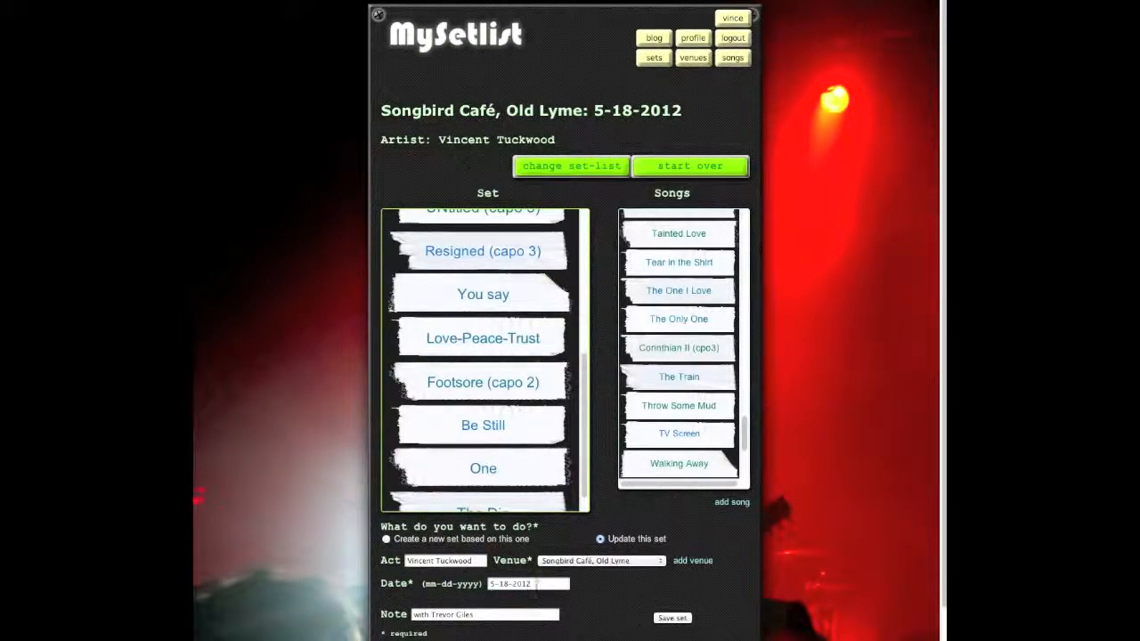
Step: Change the date to 6-8-2012, edit the note, and save as a new set based on this one
{"action": "left_click_drag", "start_coordinate": [539, 583], "coordinate": [475, 584]}
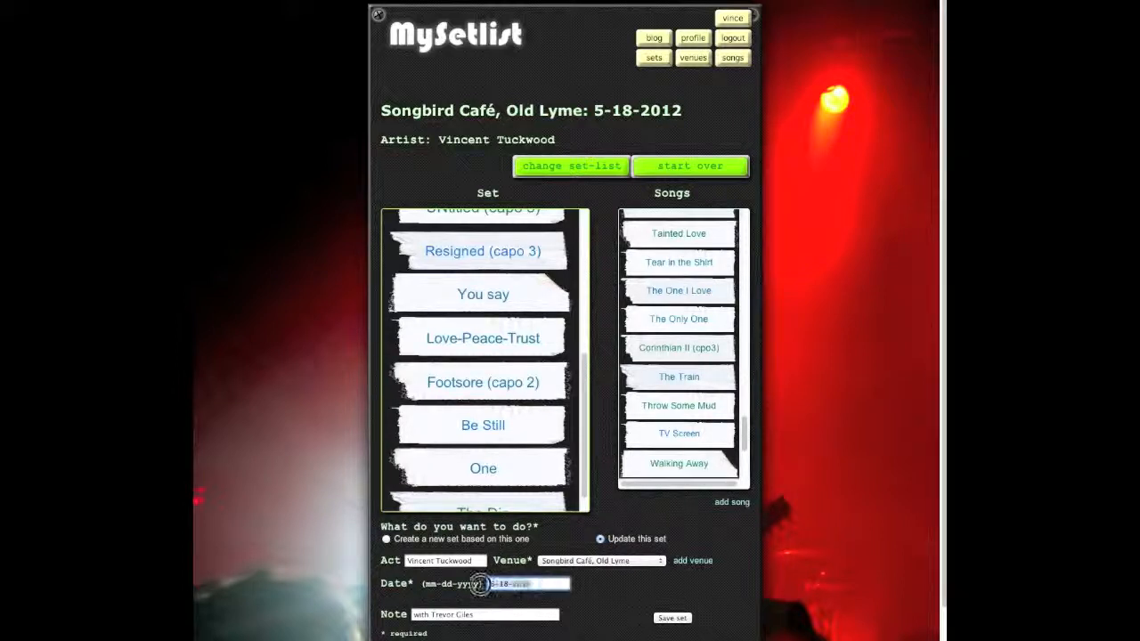
{"action": "type", "text": "5"}
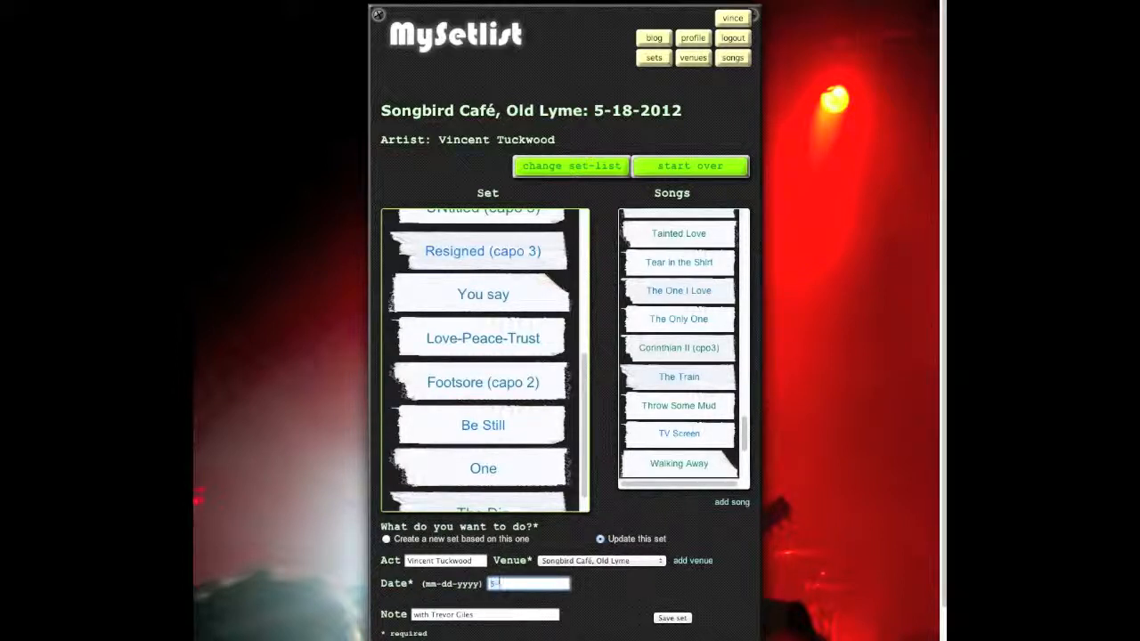
{"action": "type", "text": "-8-2012"}
{"action": "left_click", "coordinate": [486, 615]}
{"action": "type", "text": "?"}
{"action": "left_click", "coordinate": [808, 507]}
{"action": "scroll", "coordinate": [813, 456], "scroll_direction": "down", "scroll_amount": 1}
{"action": "left_click", "coordinate": [812, 452]}
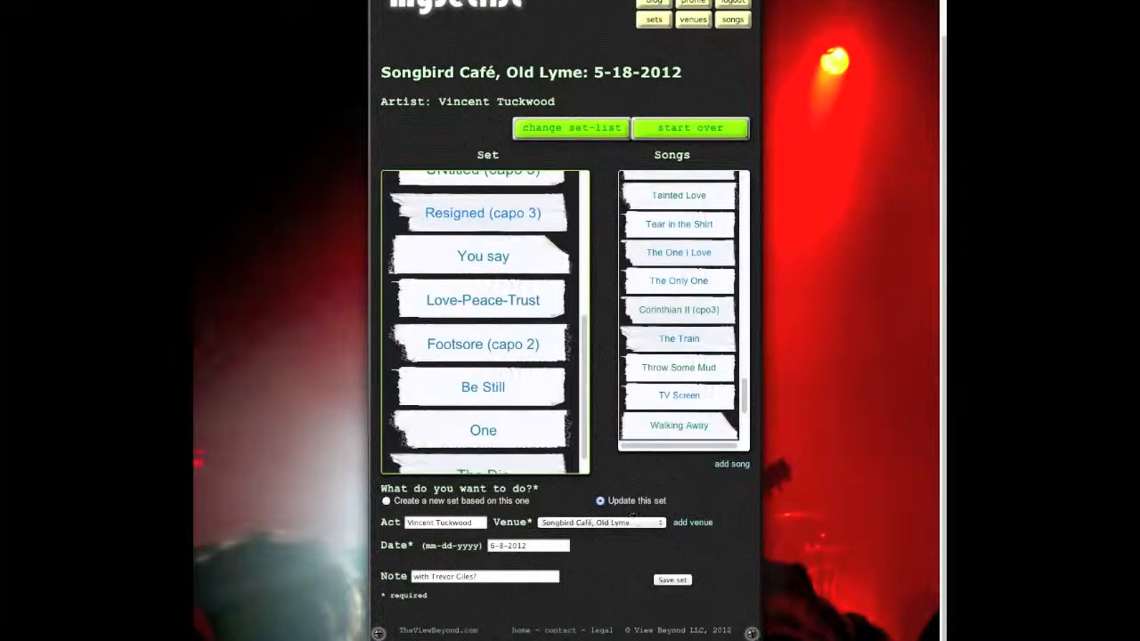
{"action": "left_click", "coordinate": [386, 501]}
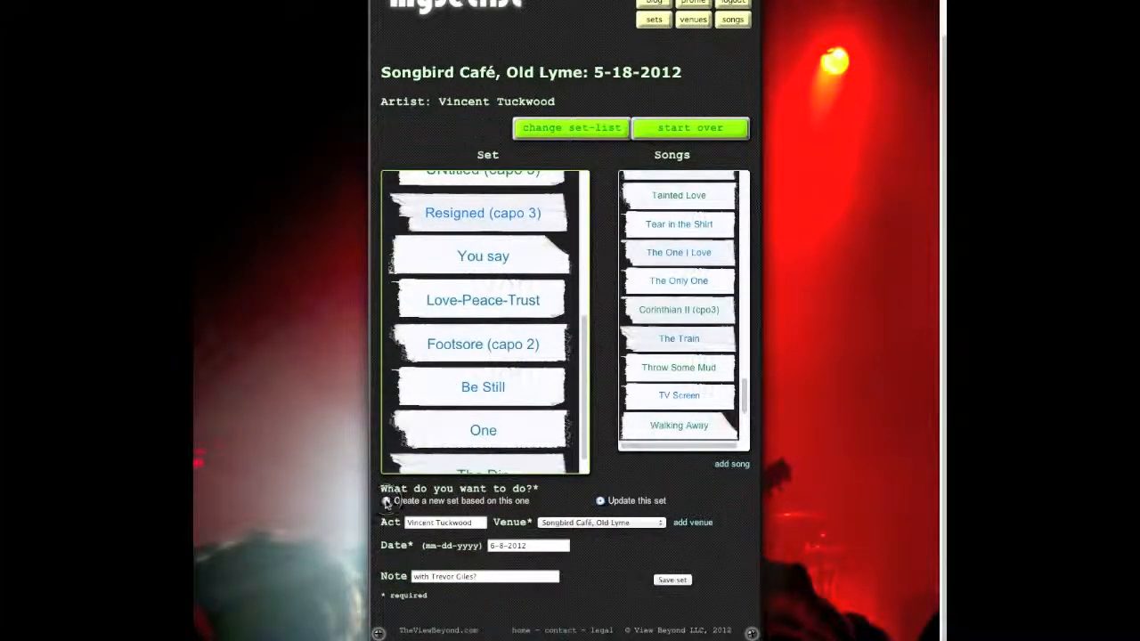
{"action": "left_click", "coordinate": [673, 581]}
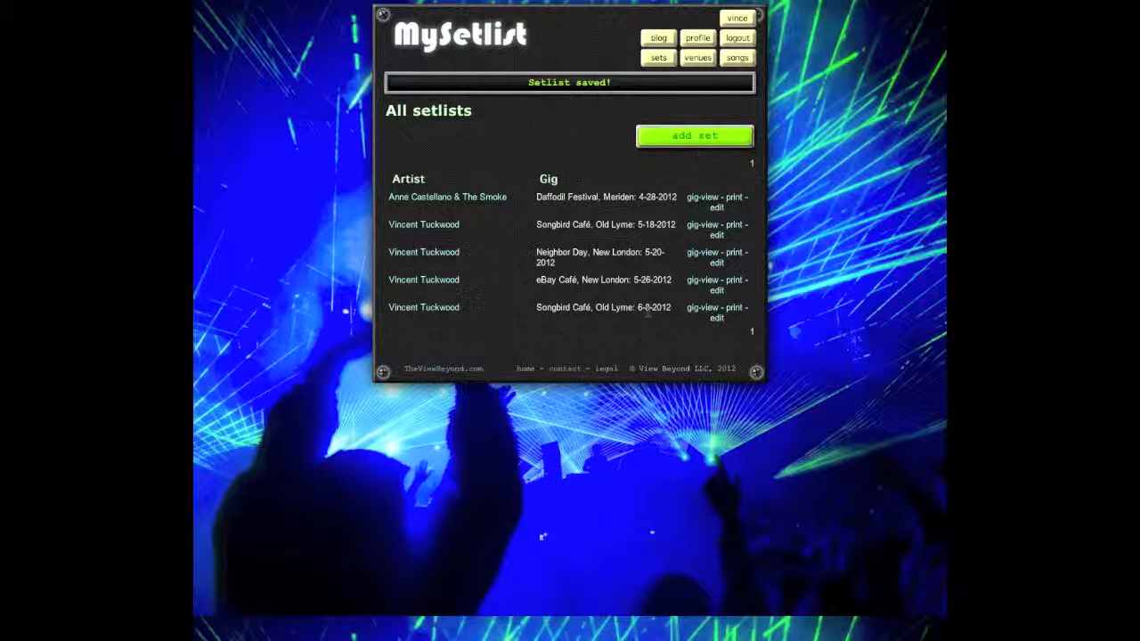
{"action": "scroll", "coordinate": [699, 313], "scroll_direction": "down", "scroll_amount": 1}
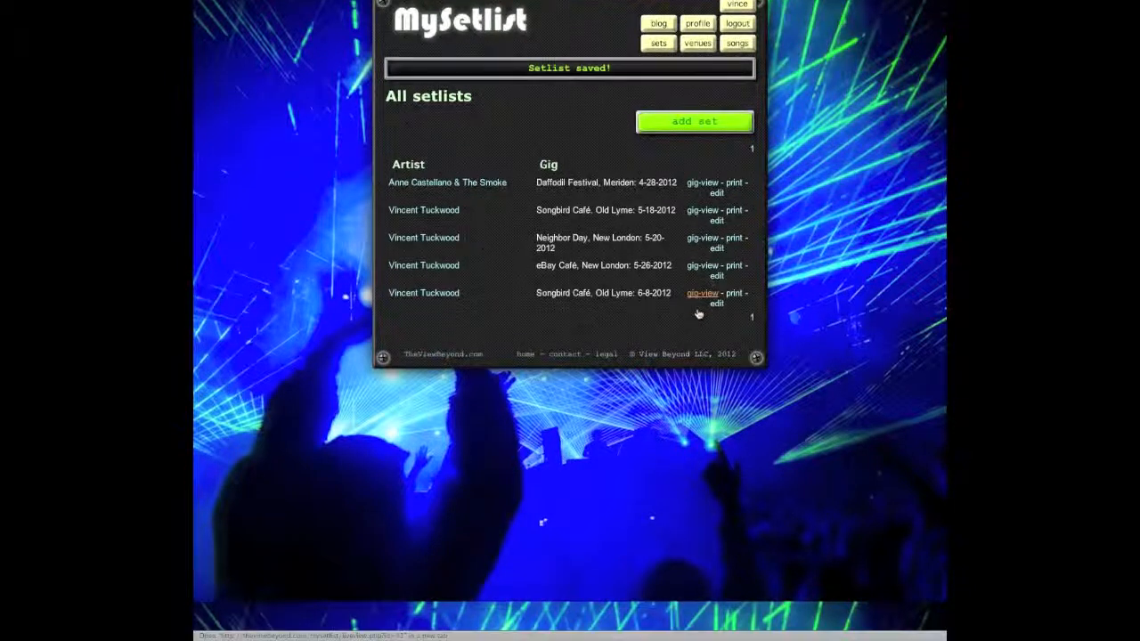
{"action": "left_click", "coordinate": [699, 314]}
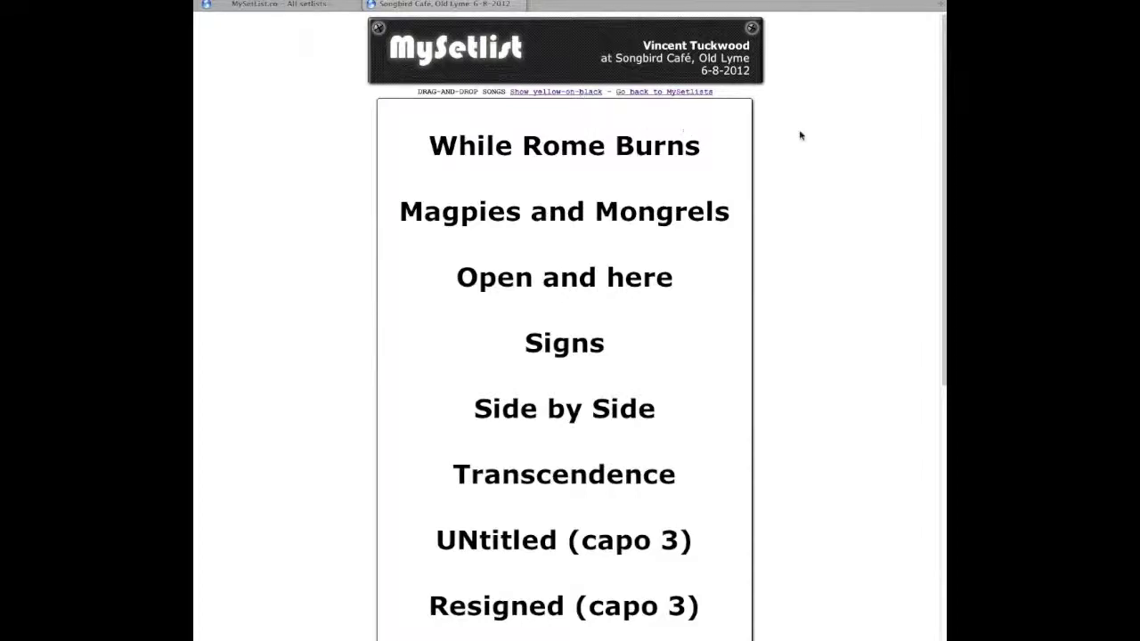
{"action": "scroll", "coordinate": [801, 135], "scroll_direction": "down", "scroll_amount": 5}
{"action": "scroll", "coordinate": [800, 135], "scroll_direction": "up", "scroll_amount": 5}
{"action": "left_click_drag", "start_coordinate": [527, 150], "coordinate": [538, 109]}
{"action": "left_click", "coordinate": [371, 5]}
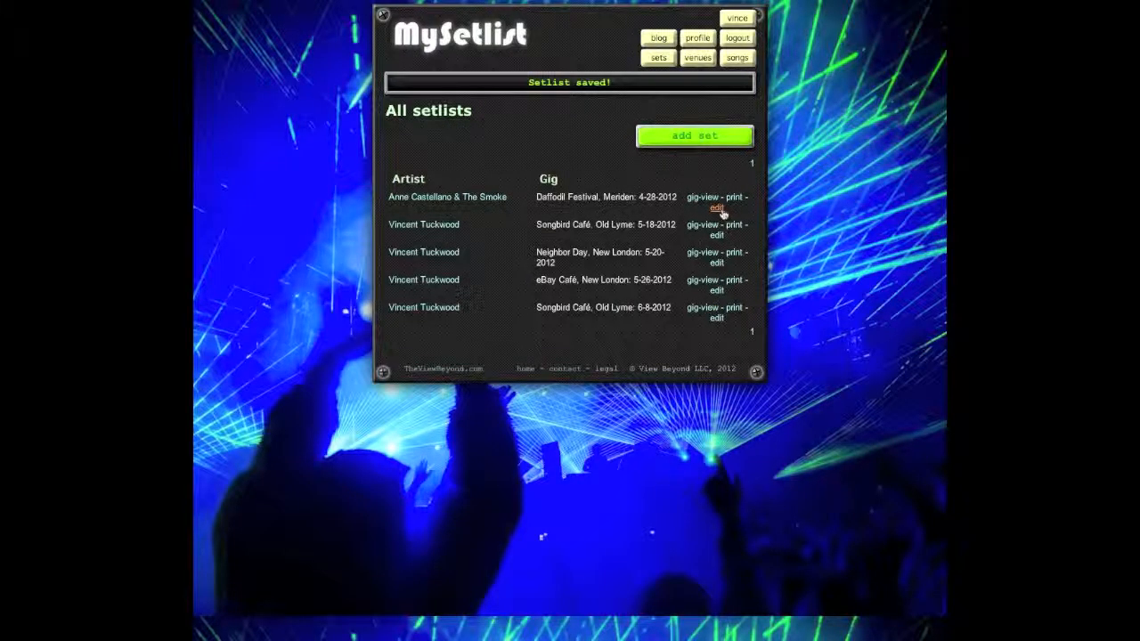
{"action": "left_click", "coordinate": [742, 311]}
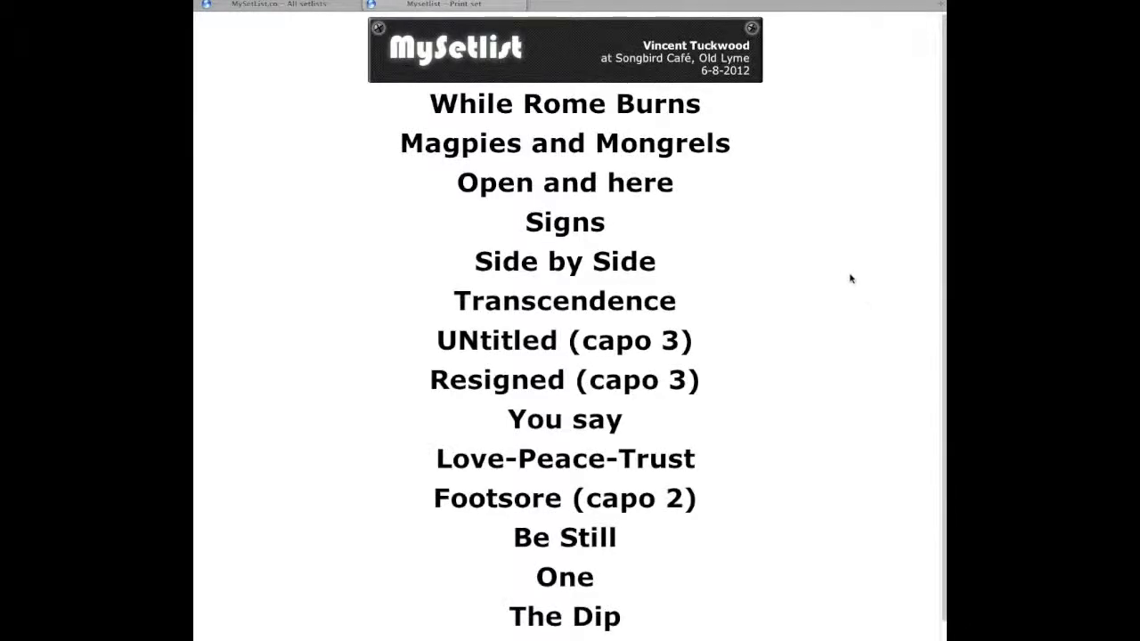
{"action": "scroll", "coordinate": [808, 207], "scroll_direction": "down", "scroll_amount": 1}
{"action": "scroll", "coordinate": [808, 207], "scroll_direction": "up", "scroll_amount": 1}
{"action": "scroll", "coordinate": [808, 207], "scroll_direction": "down", "scroll_amount": 1}
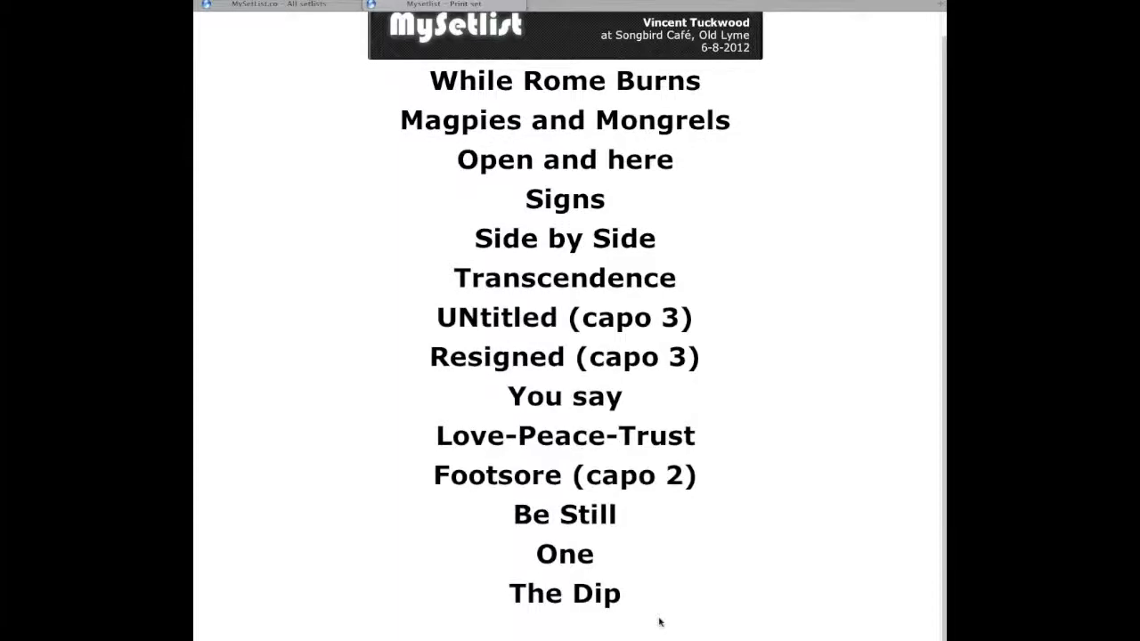
{"action": "scroll", "coordinate": [824, 298], "scroll_direction": "up", "scroll_amount": 1}
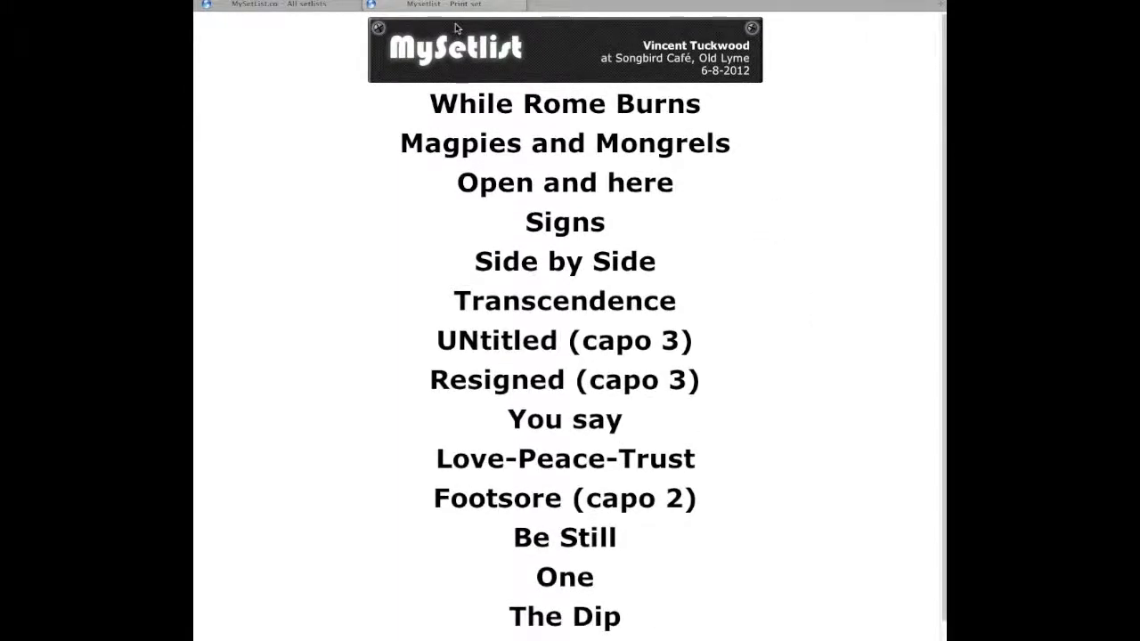
{"action": "left_click", "coordinate": [370, 4]}
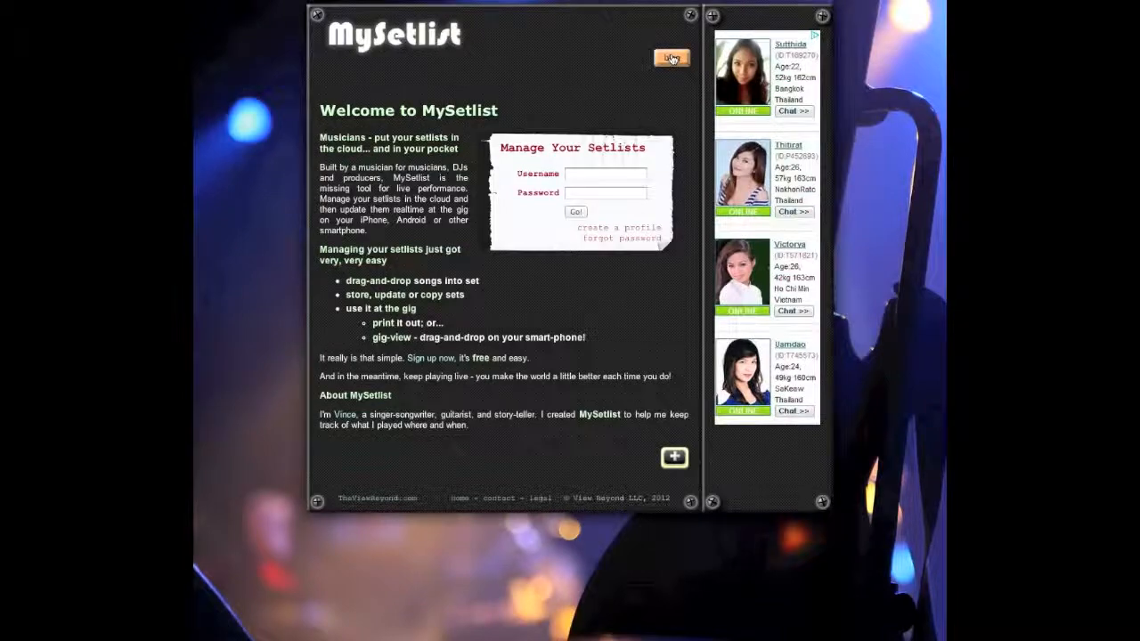
Step: Open the MySetlist blog from the welcome page
{"action": "left_click", "coordinate": [671, 58]}
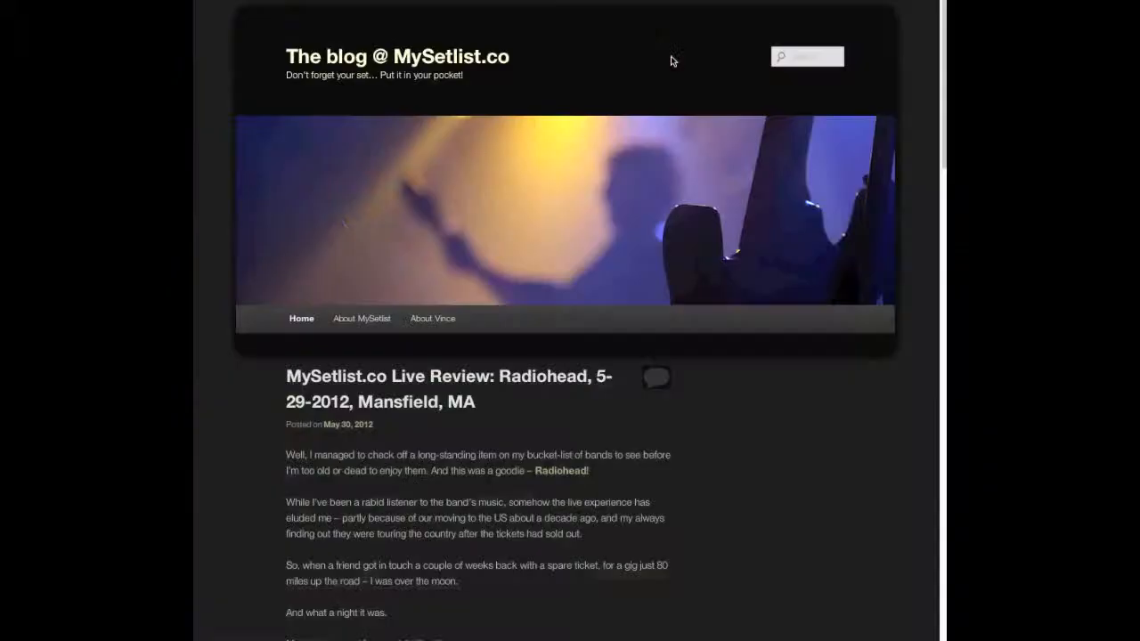